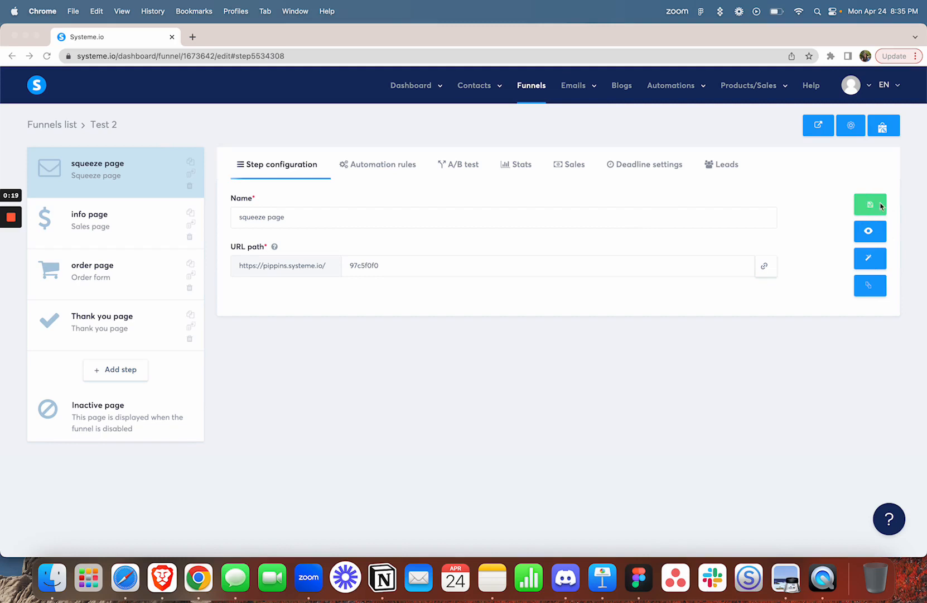
- Preview the live squeeze page of the Test 2 funnel and return to its step configuration
{"action": "left_click", "coordinate": [866, 238]}
{"action": "left_click", "coordinate": [867, 239]}
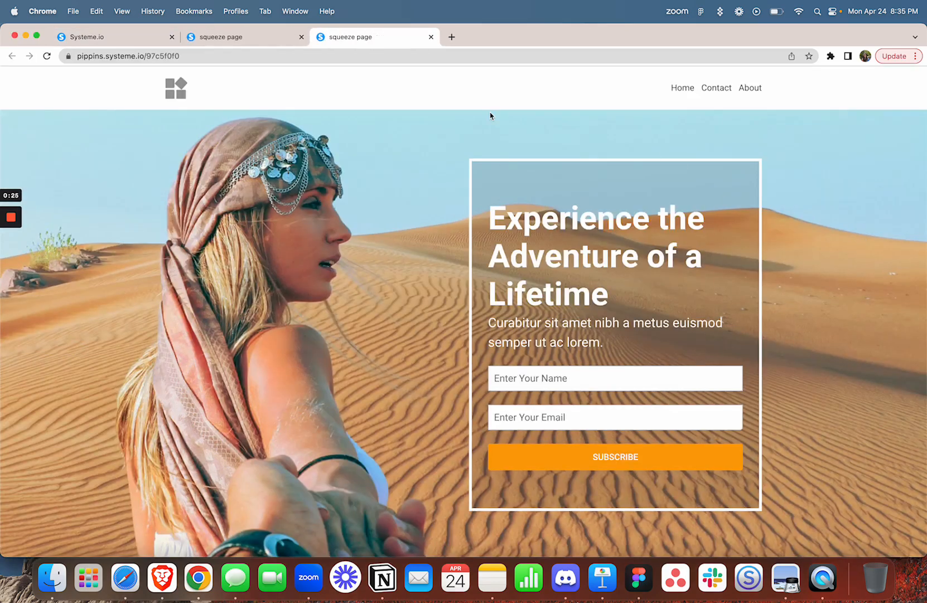
{"action": "left_click", "coordinate": [141, 38]}
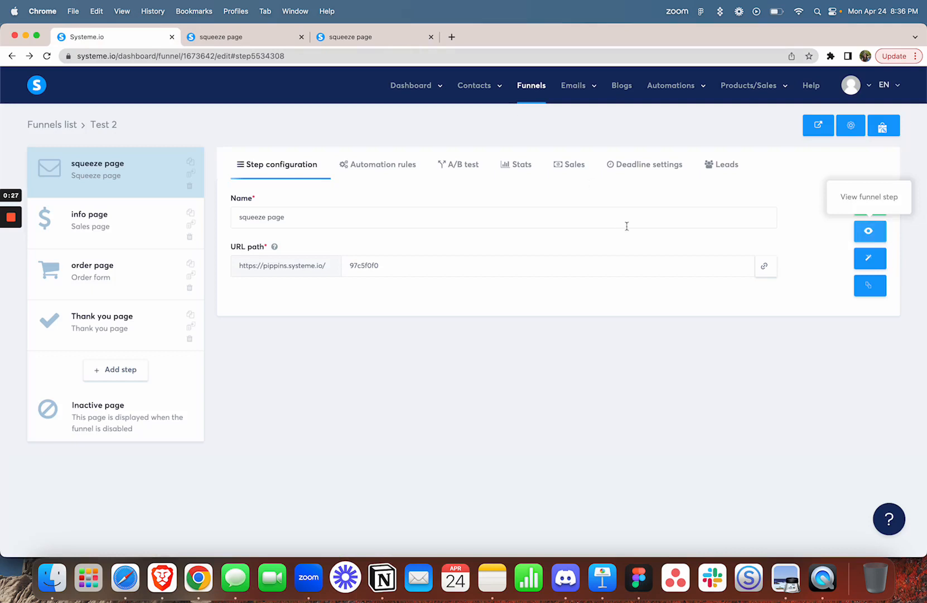
- Reset the squeeze page's template and apply the desert "Experience the Adventure of a Lifetime" template to it
{"action": "left_click", "coordinate": [871, 287]}
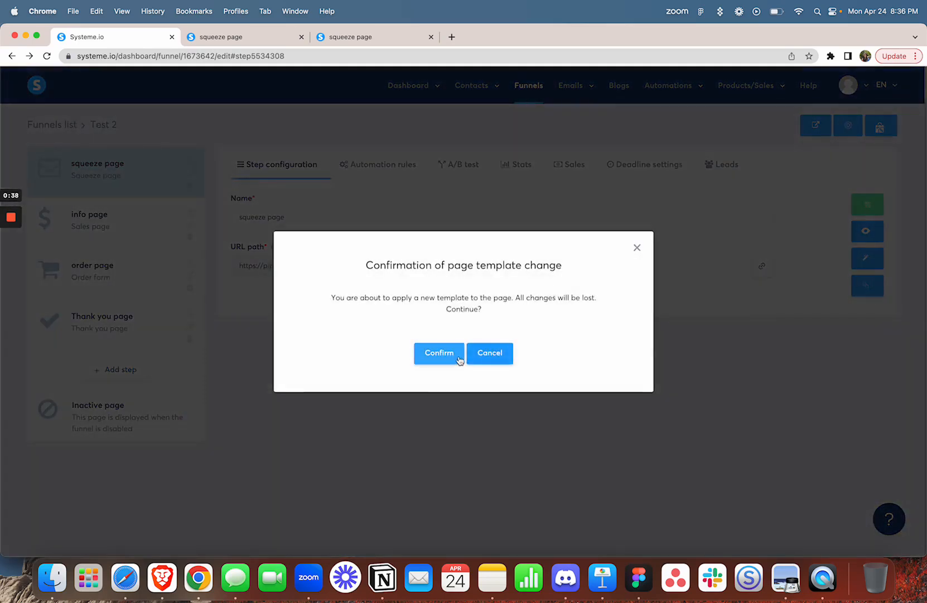
{"action": "left_click", "coordinate": [439, 353]}
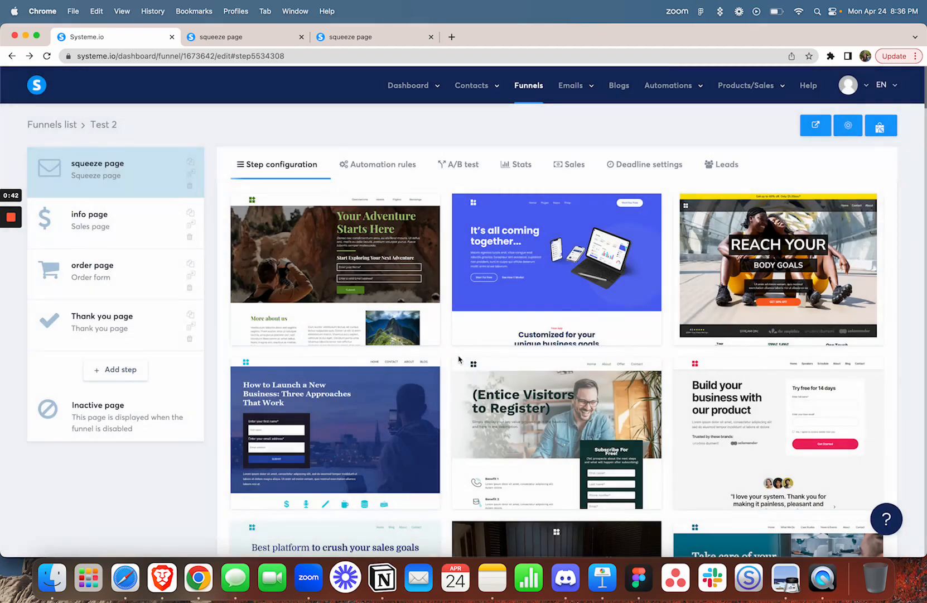
{"action": "scroll", "coordinate": [459, 359], "scroll_direction": "down", "scroll_amount": 5}
{"action": "scroll", "coordinate": [459, 358], "scroll_direction": "down", "scroll_amount": 5}
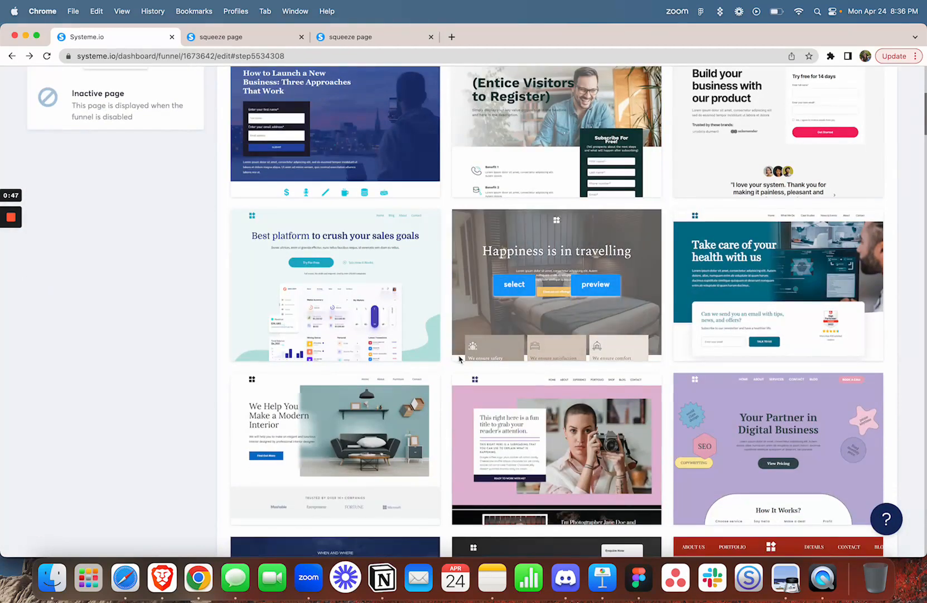
{"action": "scroll", "coordinate": [458, 359], "scroll_direction": "down", "scroll_amount": 5}
{"action": "scroll", "coordinate": [458, 359], "scroll_direction": "down", "scroll_amount": 6}
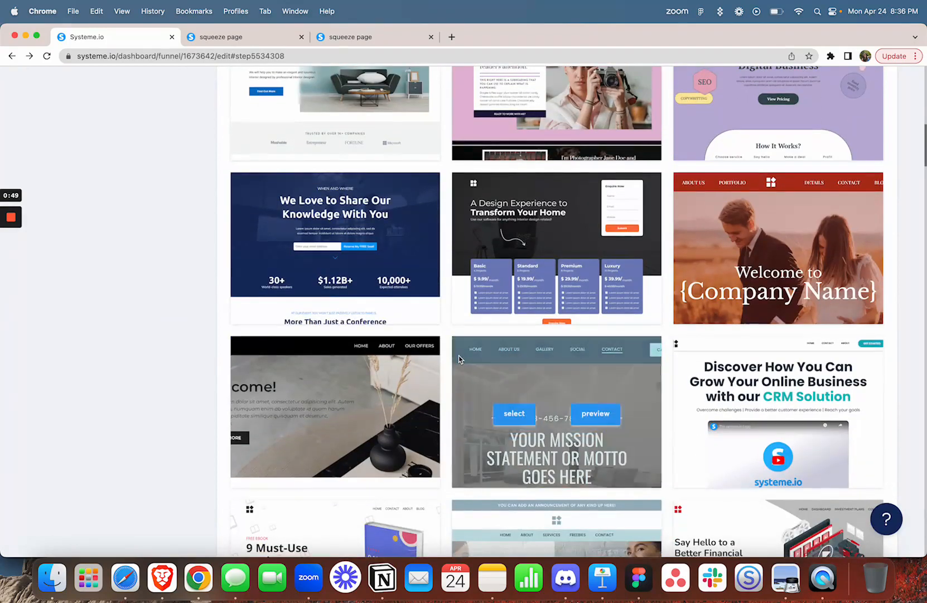
{"action": "scroll", "coordinate": [459, 359], "scroll_direction": "up", "scroll_amount": 15}
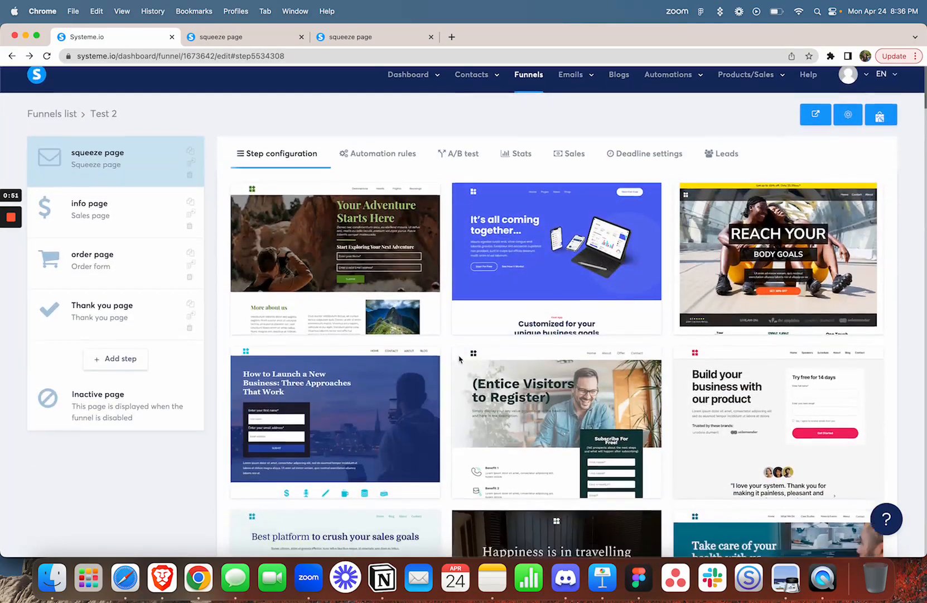
{"action": "scroll", "coordinate": [458, 359], "scroll_direction": "down", "scroll_amount": 20}
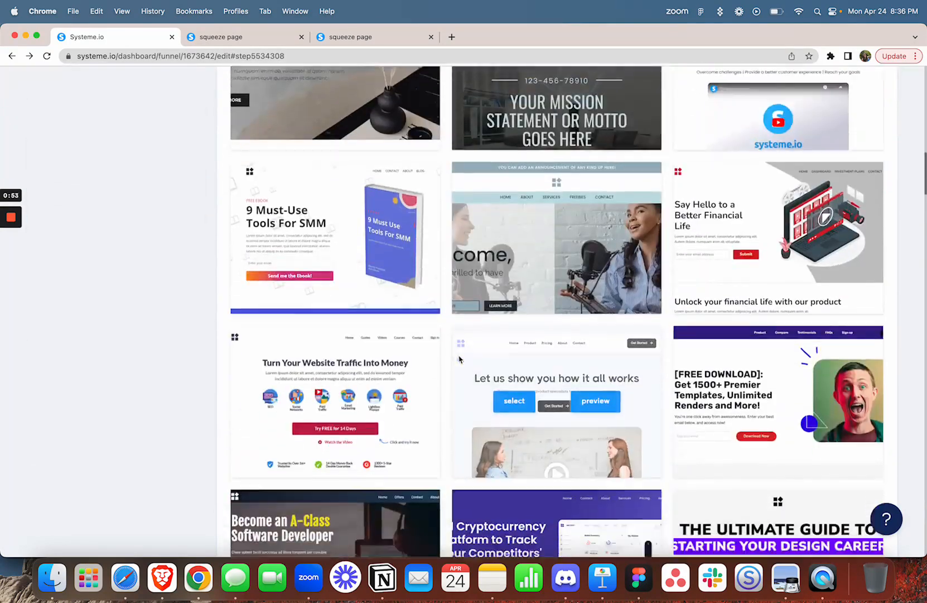
{"action": "scroll", "coordinate": [458, 359], "scroll_direction": "down", "scroll_amount": 12}
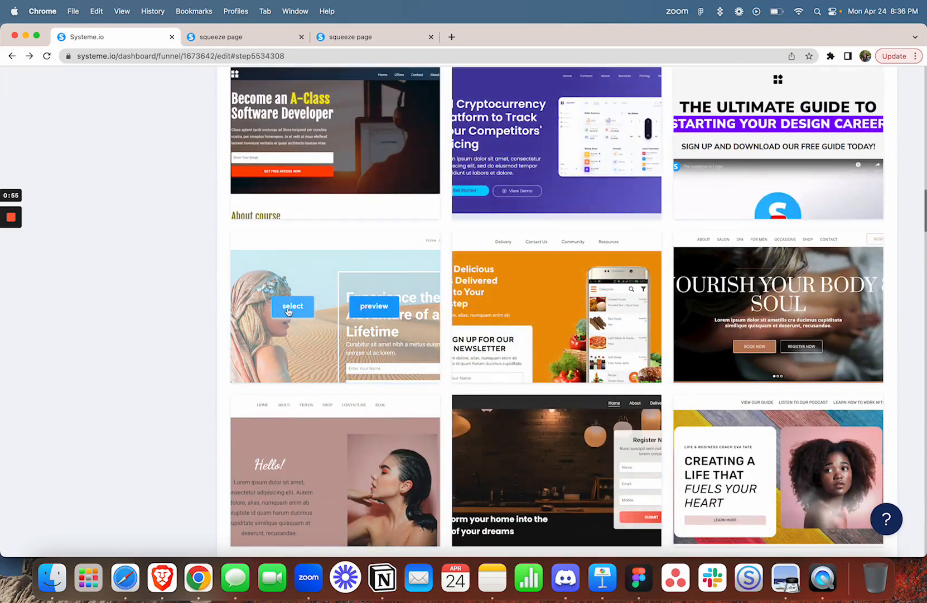
{"action": "left_click", "coordinate": [289, 311]}
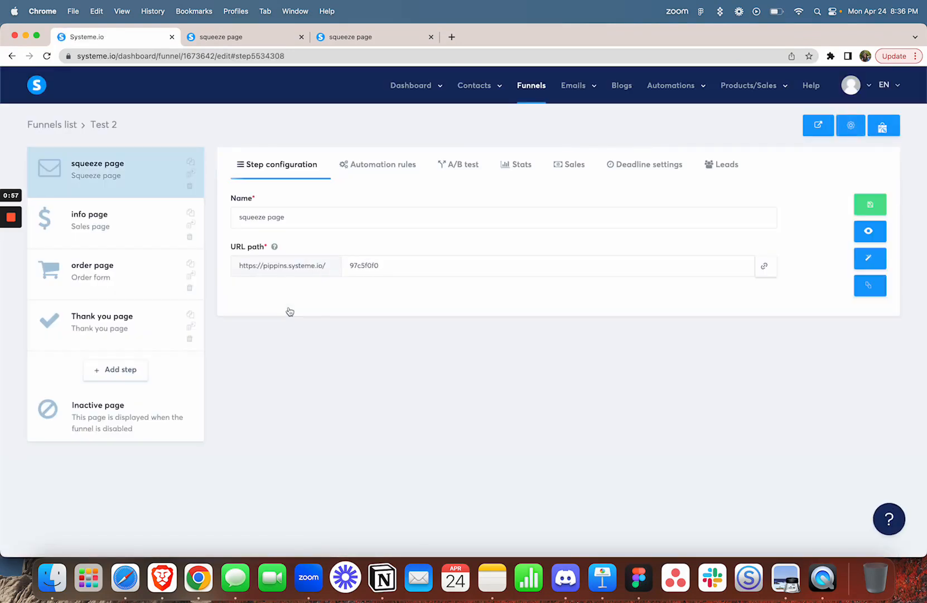
- Open the squeeze page for editing, replace its header logo with an upload of changing-elite-logo.png, and set the image size to 87
{"action": "left_click", "coordinate": [867, 260]}
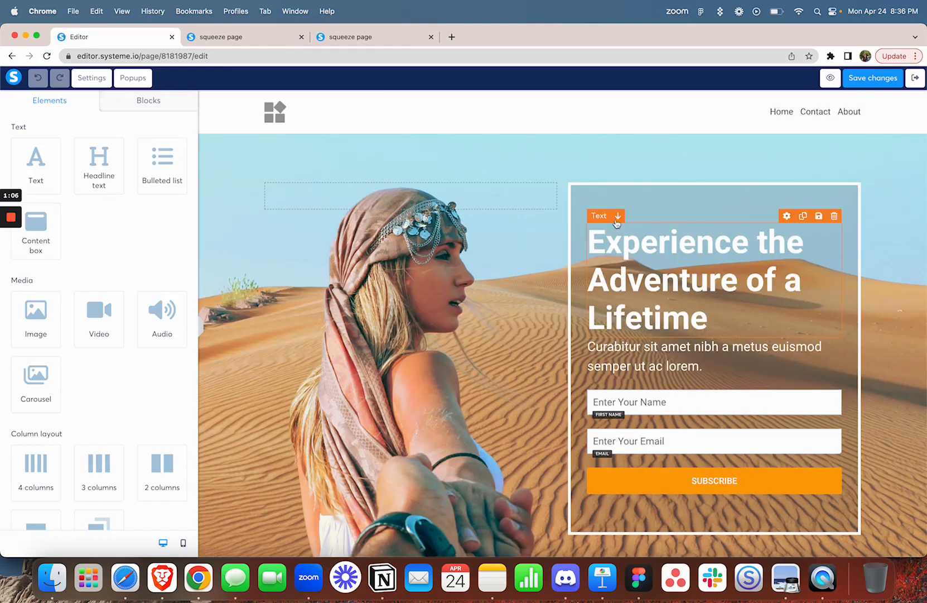
{"action": "left_click", "coordinate": [282, 113]}
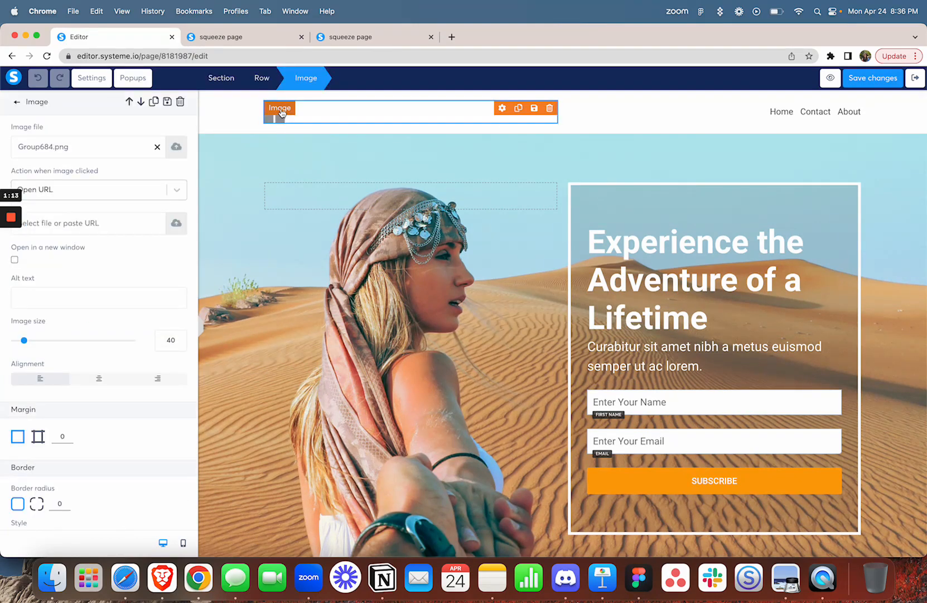
{"action": "left_click", "coordinate": [177, 147]}
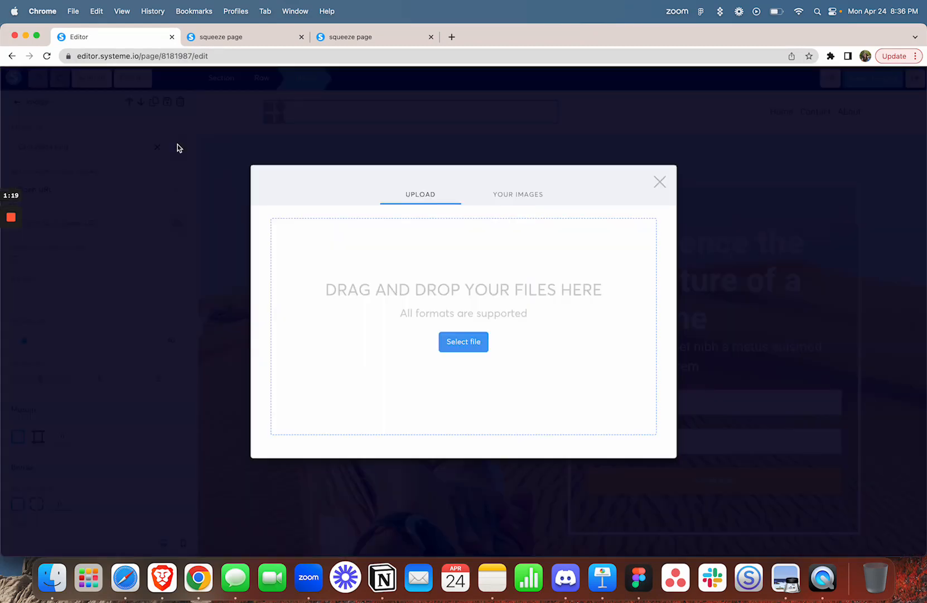
{"action": "left_click", "coordinate": [463, 344]}
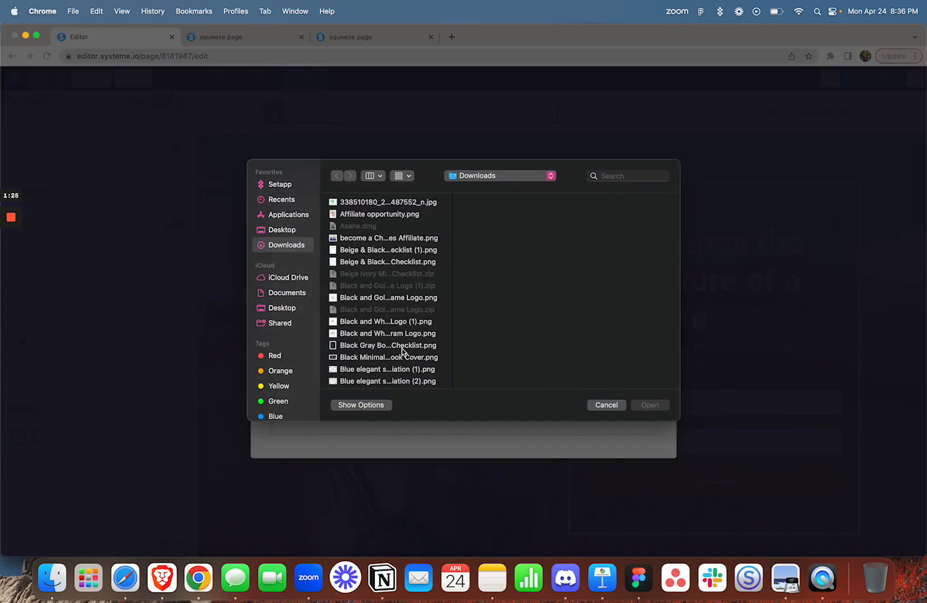
{"action": "scroll", "coordinate": [401, 351], "scroll_direction": "down", "scroll_amount": 10}
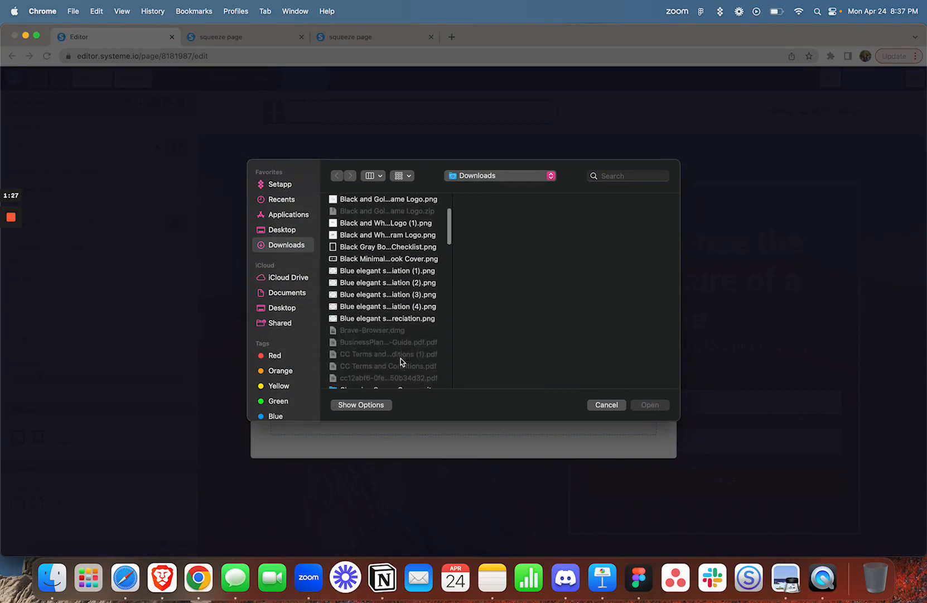
{"action": "left_click", "coordinate": [392, 287]}
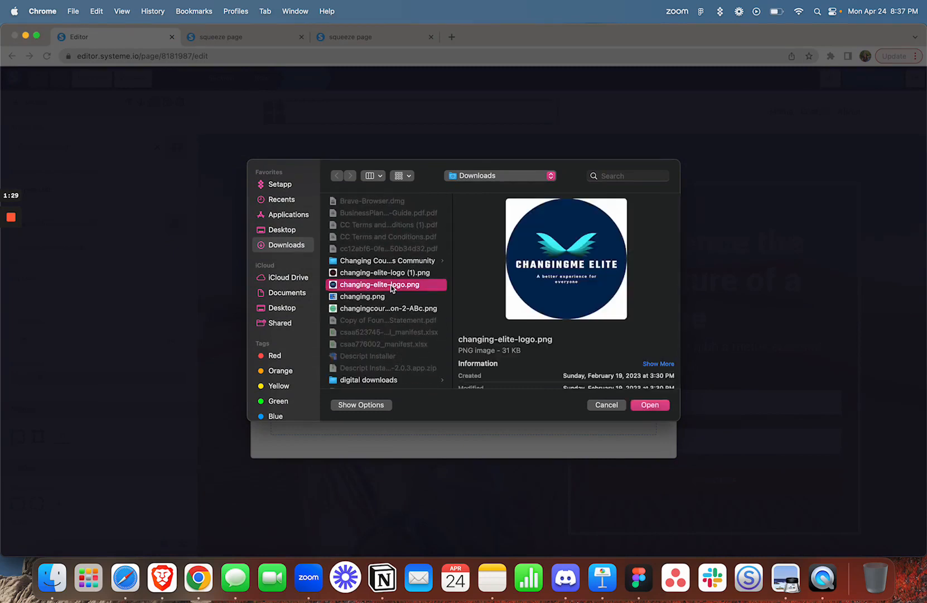
{"action": "left_click", "coordinate": [649, 404]}
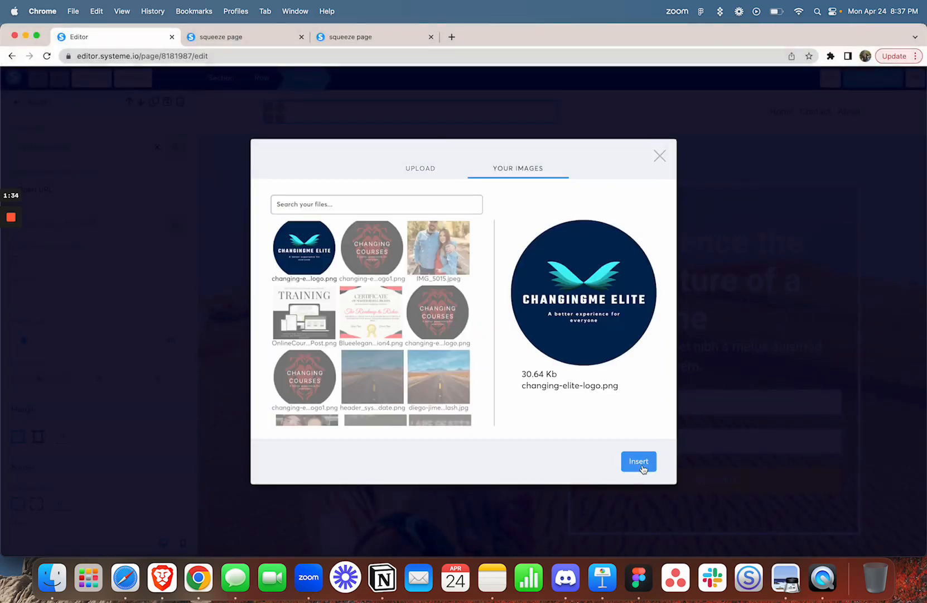
{"action": "left_click", "coordinate": [639, 462]}
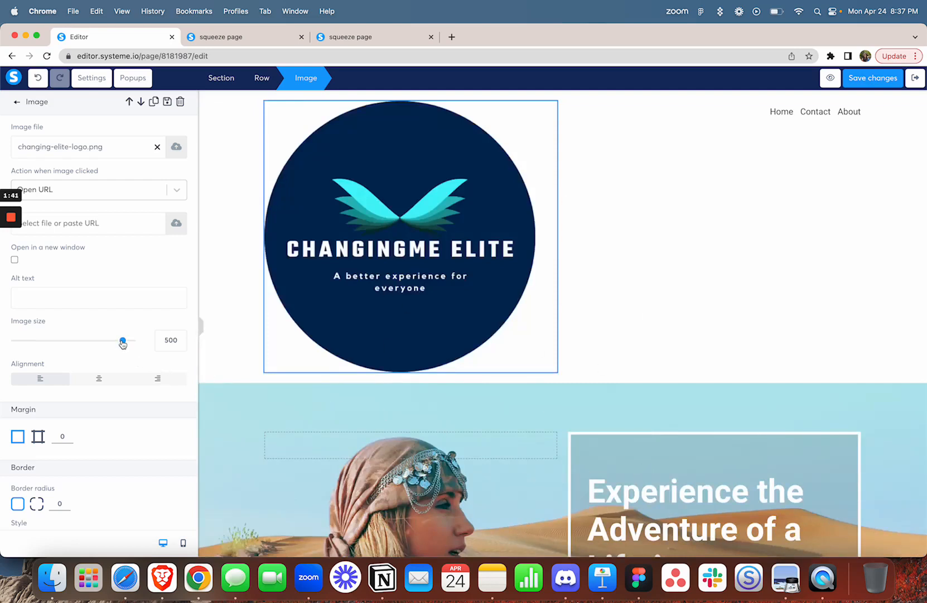
{"action": "left_click_drag", "start_coordinate": [123, 342], "coordinate": [35, 338]}
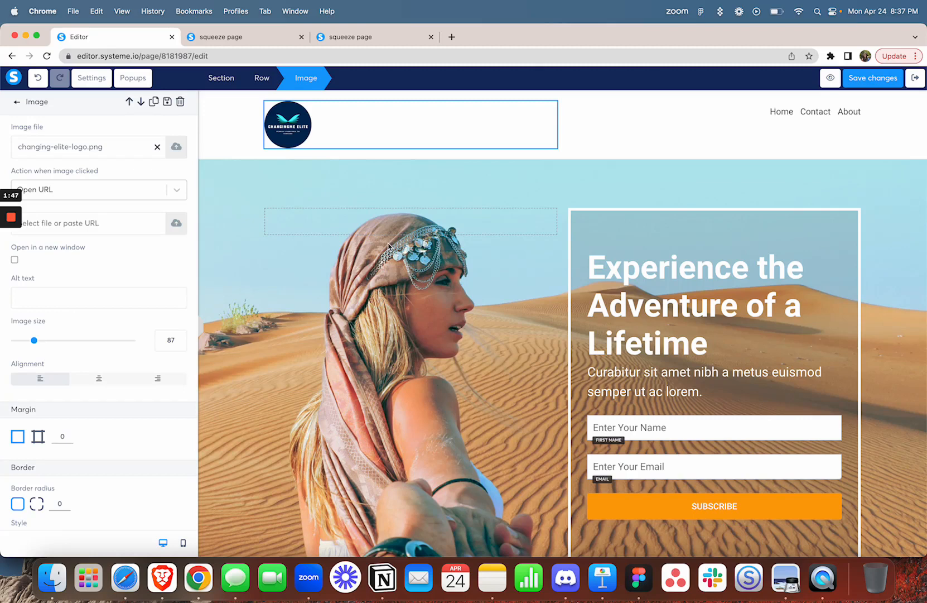
- Delete the Home, Contact and About navigation menu from the page header
{"action": "left_click", "coordinate": [782, 145]}
{"action": "mouse_move", "coordinate": [832, 118]}
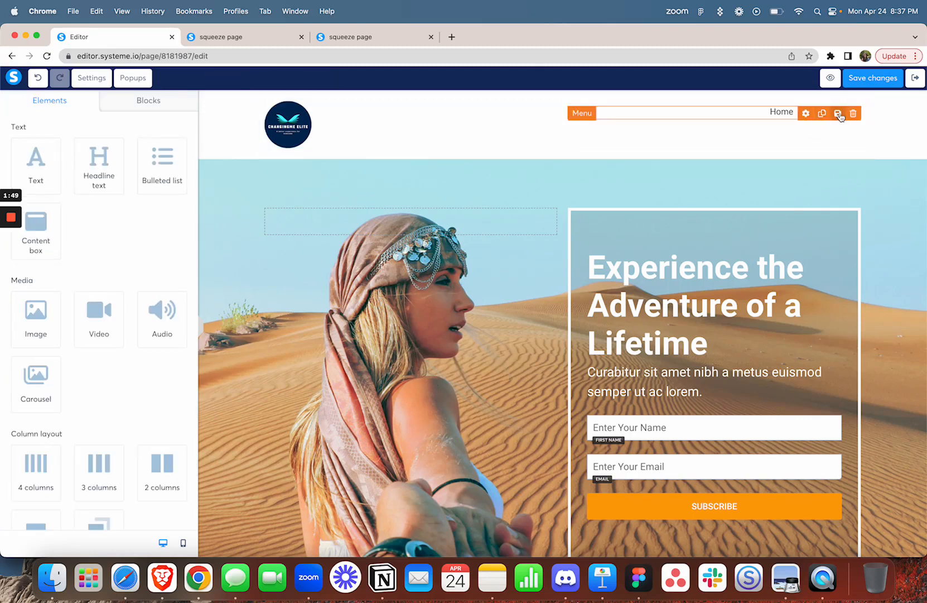
{"action": "left_click", "coordinate": [854, 114]}
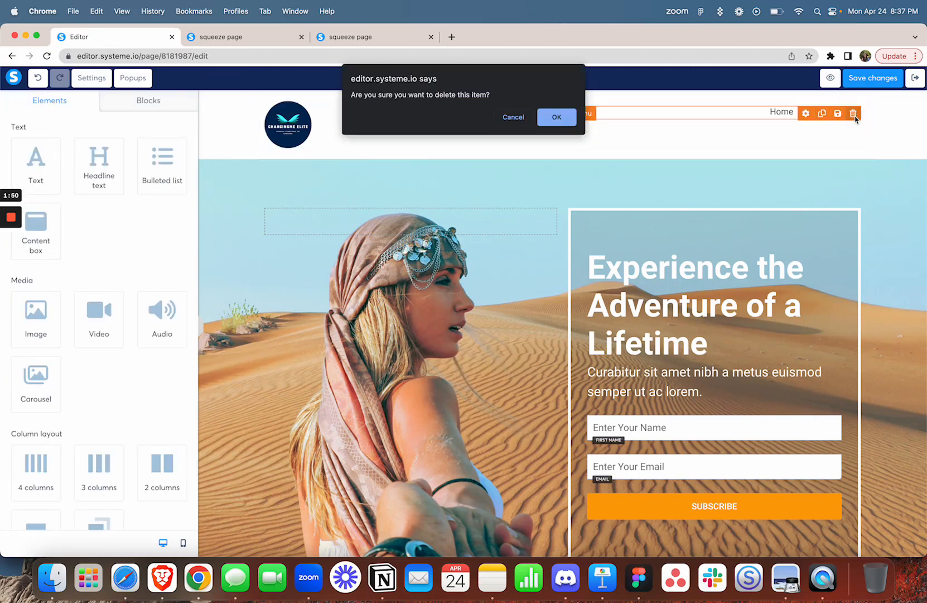
{"action": "left_click", "coordinate": [556, 117]}
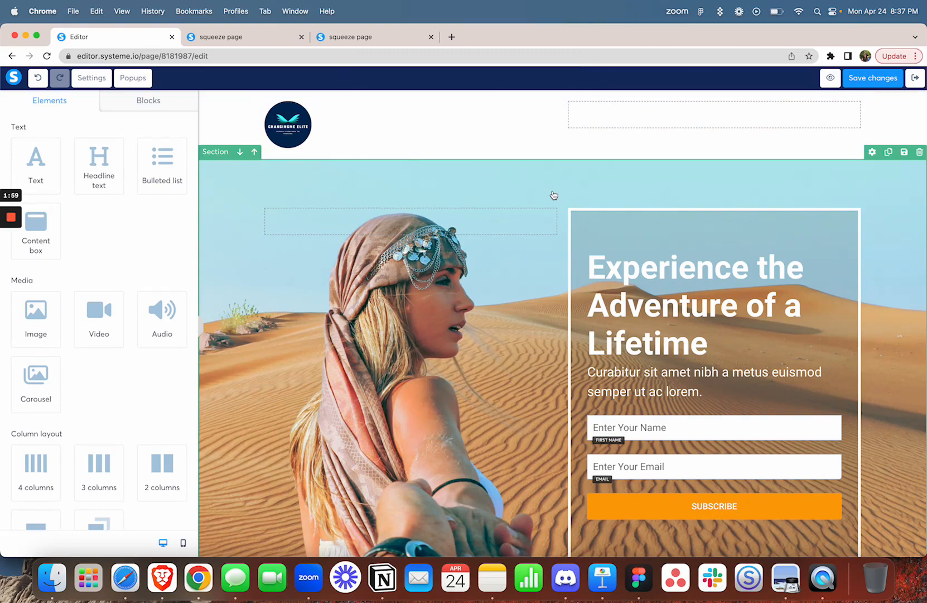
- Delete the section with the Service 1 to Service 4 cards below the opt-in form
{"action": "scroll", "coordinate": [554, 194], "scroll_direction": "down", "scroll_amount": 3}
{"action": "scroll", "coordinate": [554, 195], "scroll_direction": "up", "scroll_amount": 2}
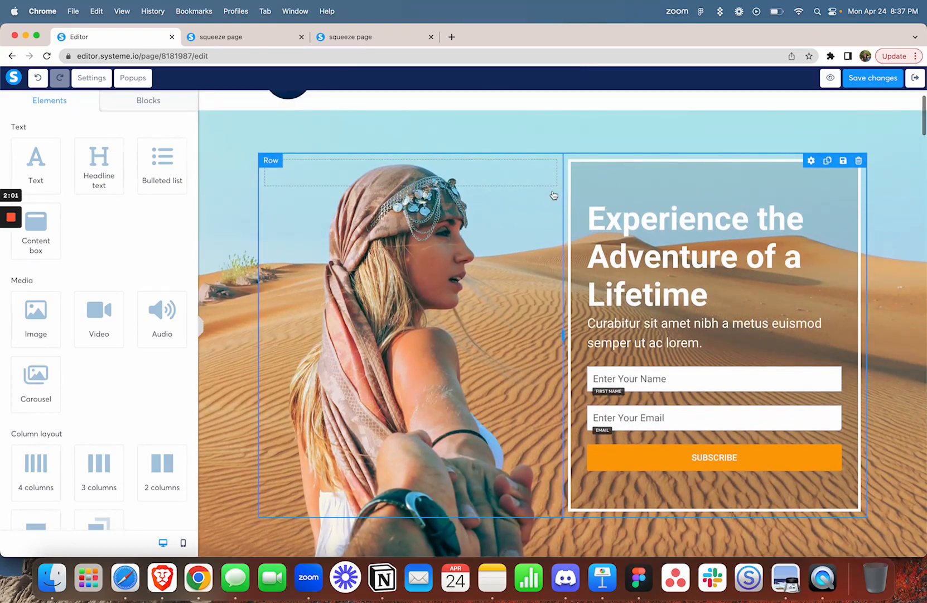
{"action": "scroll", "coordinate": [554, 194], "scroll_direction": "down", "scroll_amount": 15}
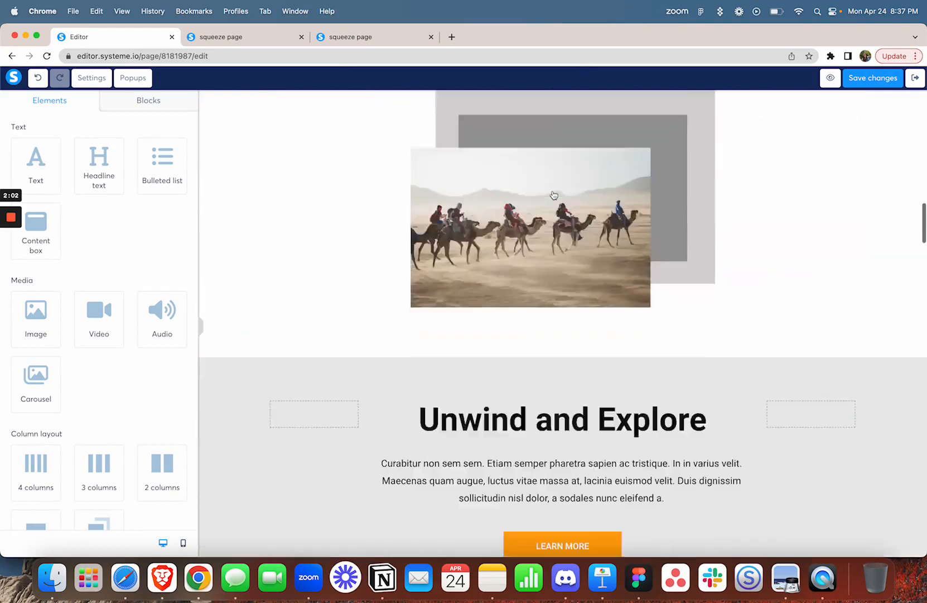
{"action": "scroll", "coordinate": [553, 195], "scroll_direction": "down", "scroll_amount": 20}
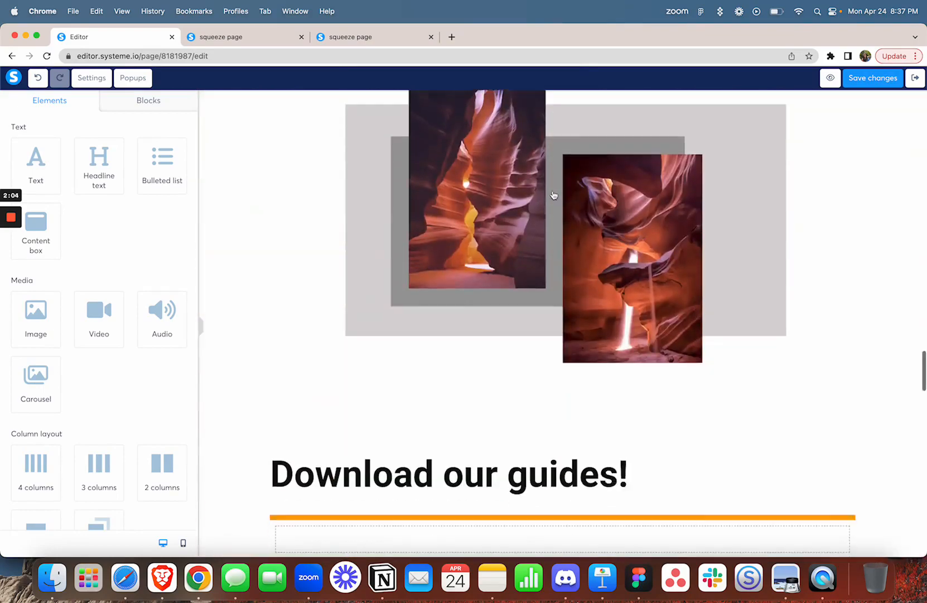
{"action": "scroll", "coordinate": [553, 195], "scroll_direction": "up", "scroll_amount": 20}
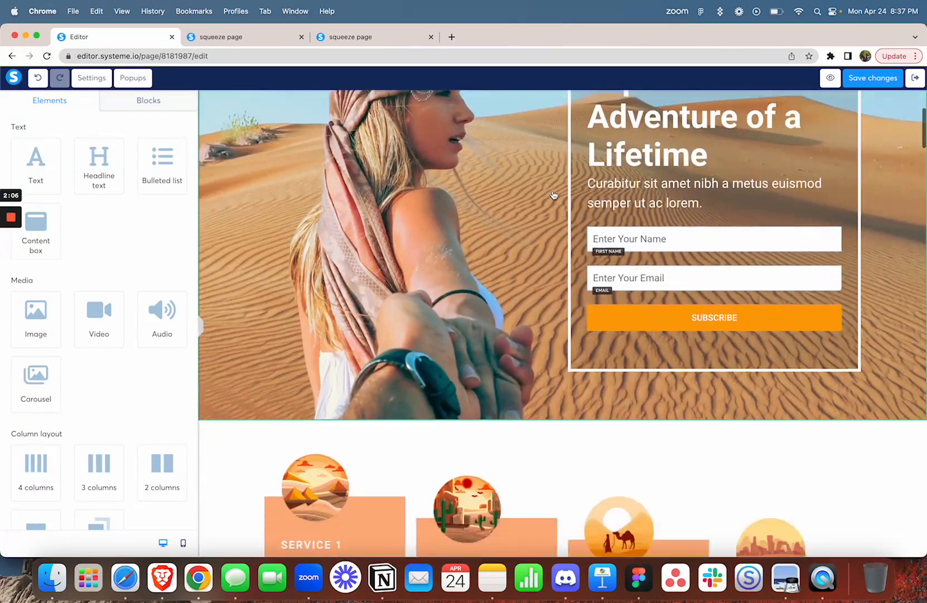
{"action": "scroll", "coordinate": [554, 195], "scroll_direction": "down", "scroll_amount": 4}
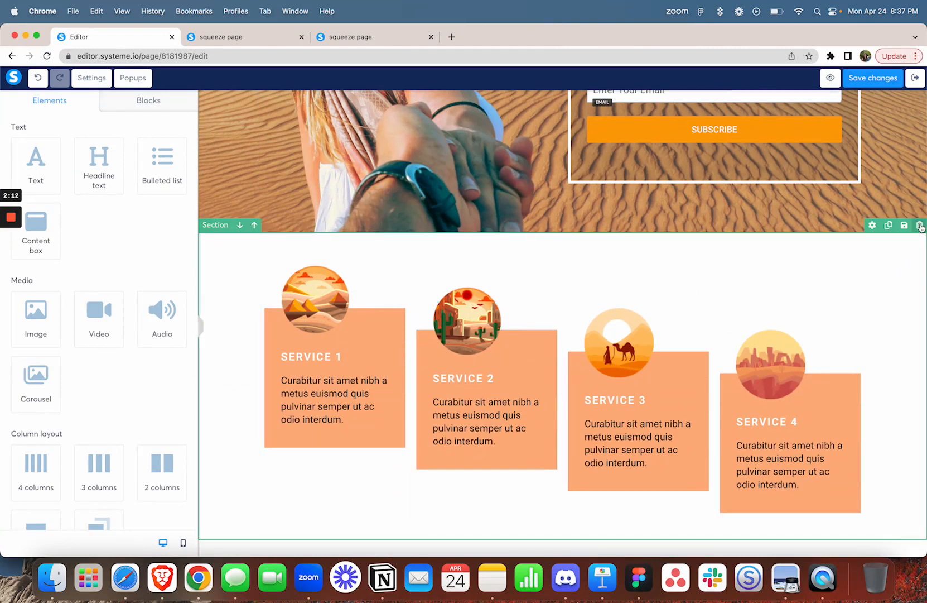
{"action": "left_click", "coordinate": [921, 226]}
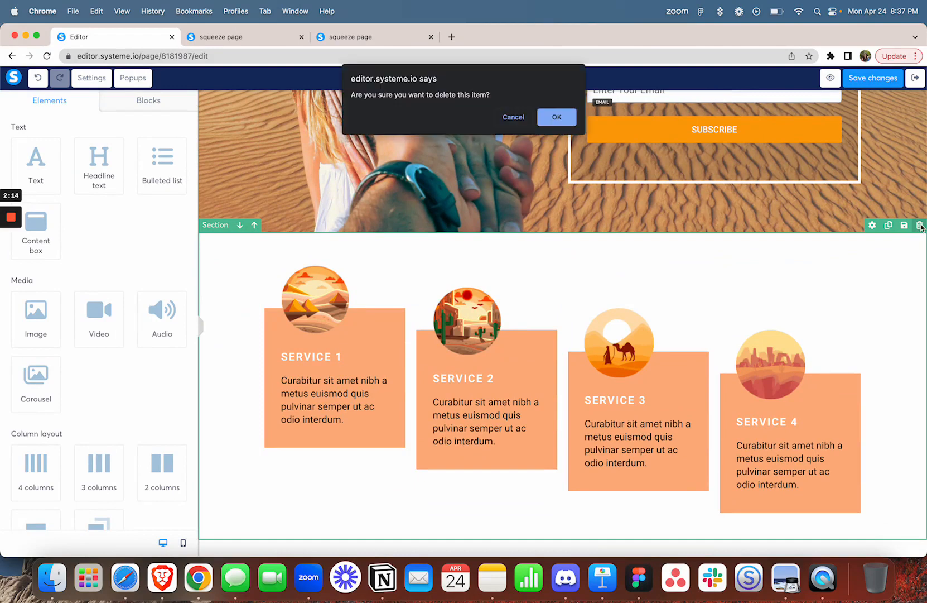
{"action": "left_click", "coordinate": [554, 118]}
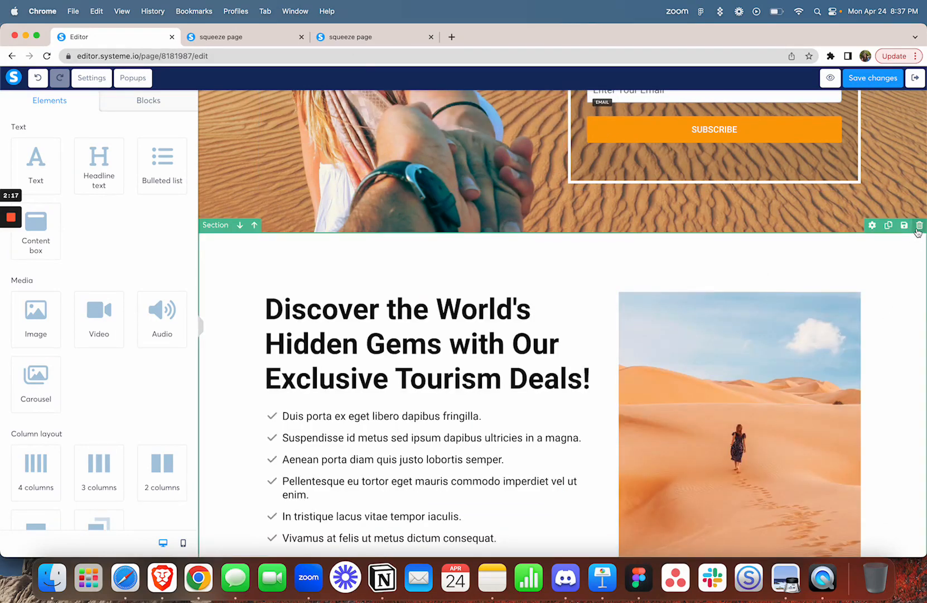
- Delete the "Discover the World's Hidden Gems" section and the camel caravan image section that follows it
{"action": "left_click", "coordinate": [919, 226]}
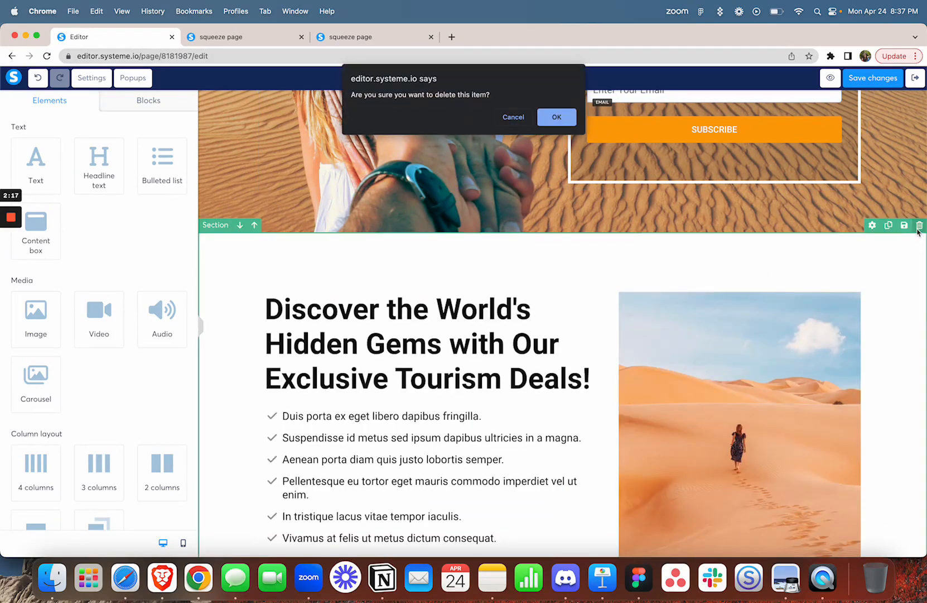
{"action": "left_click", "coordinate": [555, 118]}
{"action": "left_click", "coordinate": [920, 226]}
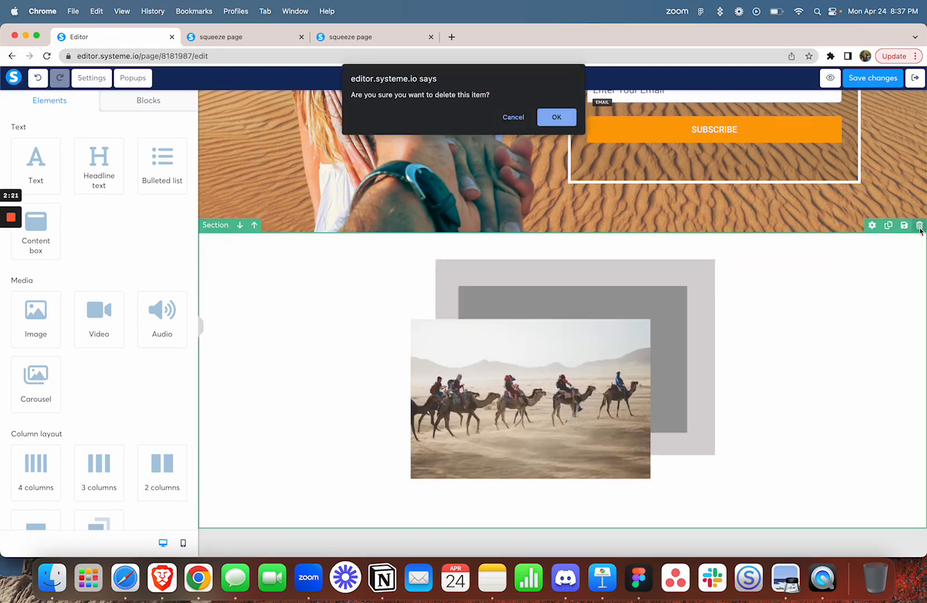
{"action": "left_click", "coordinate": [556, 118]}
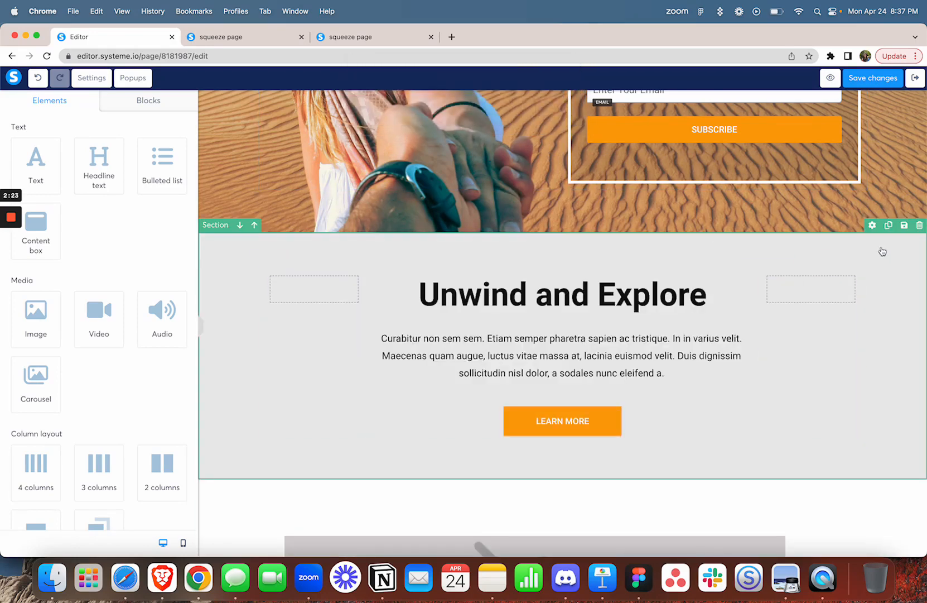
- Delete the "Unwind and Explore" section and the section with the airplane graphic and camel photo beneath it
{"action": "left_click", "coordinate": [919, 225]}
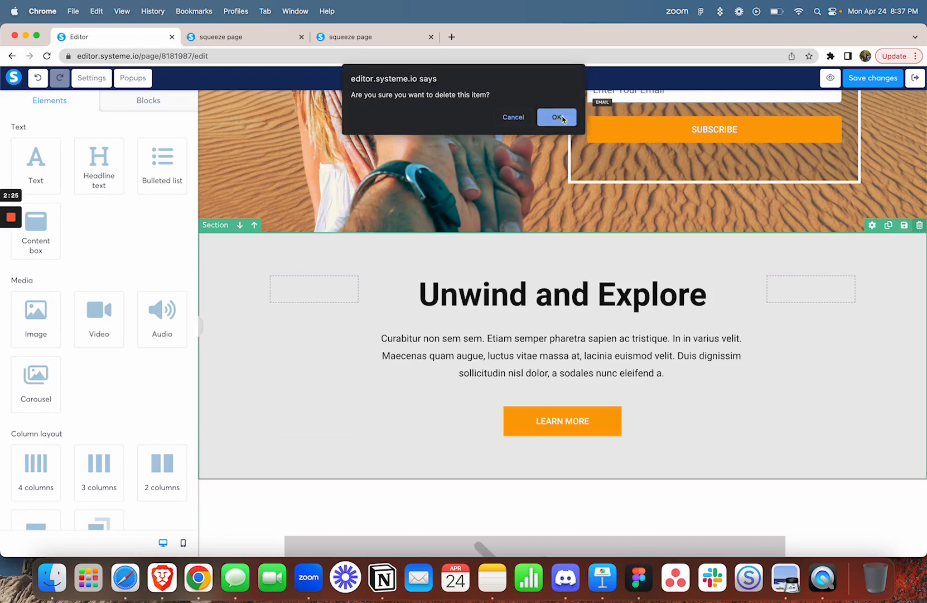
{"action": "left_click", "coordinate": [561, 117]}
{"action": "left_click", "coordinate": [920, 225]}
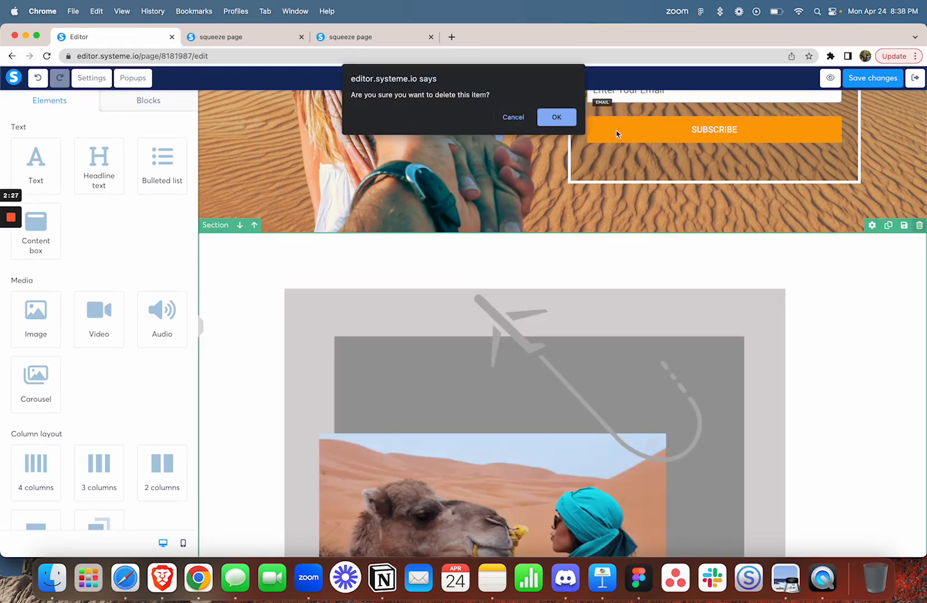
{"action": "left_click", "coordinate": [561, 118]}
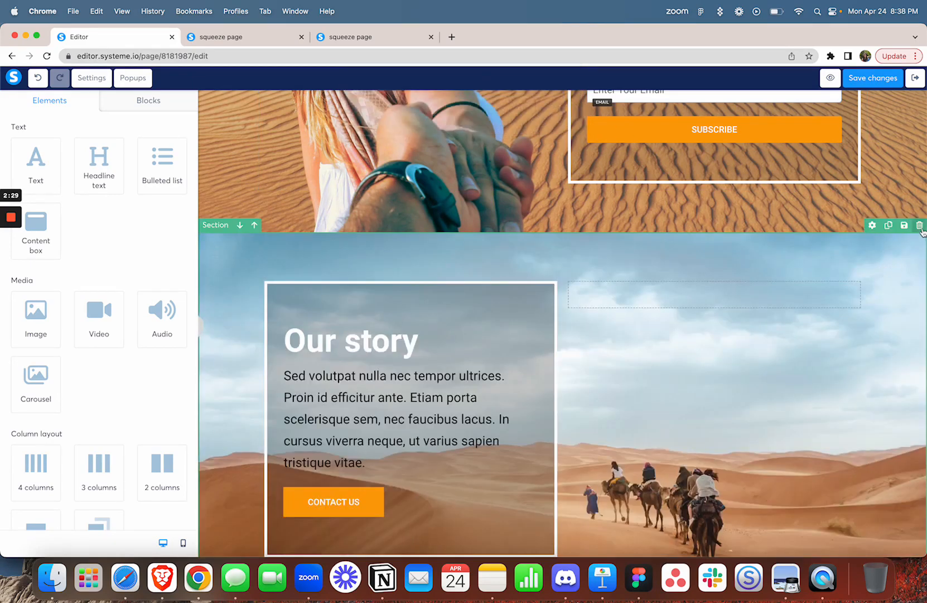
- Delete the "Our story" section and the section with the two canyon photos that follows it
{"action": "left_click", "coordinate": [920, 226]}
{"action": "left_click", "coordinate": [558, 118]}
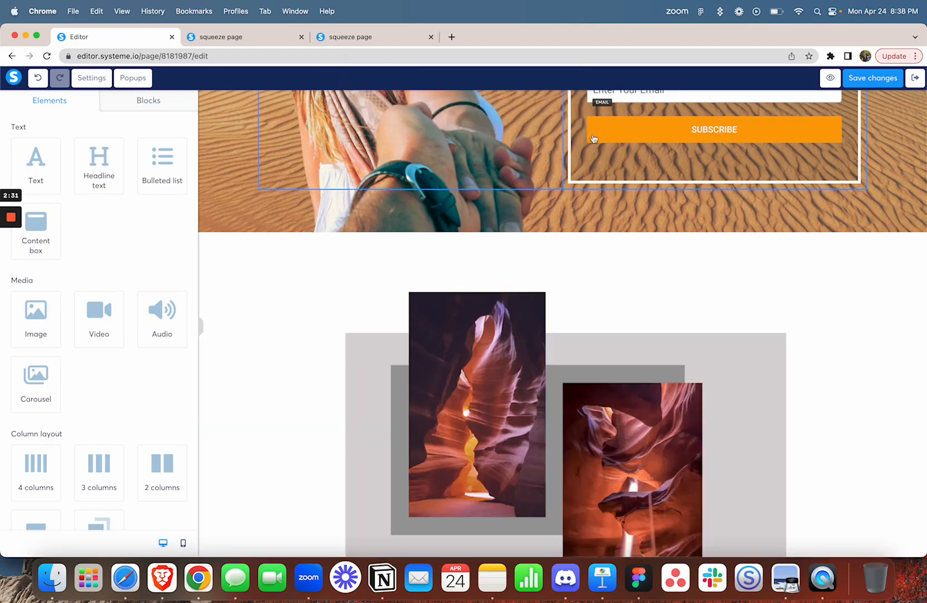
{"action": "left_click", "coordinate": [920, 225]}
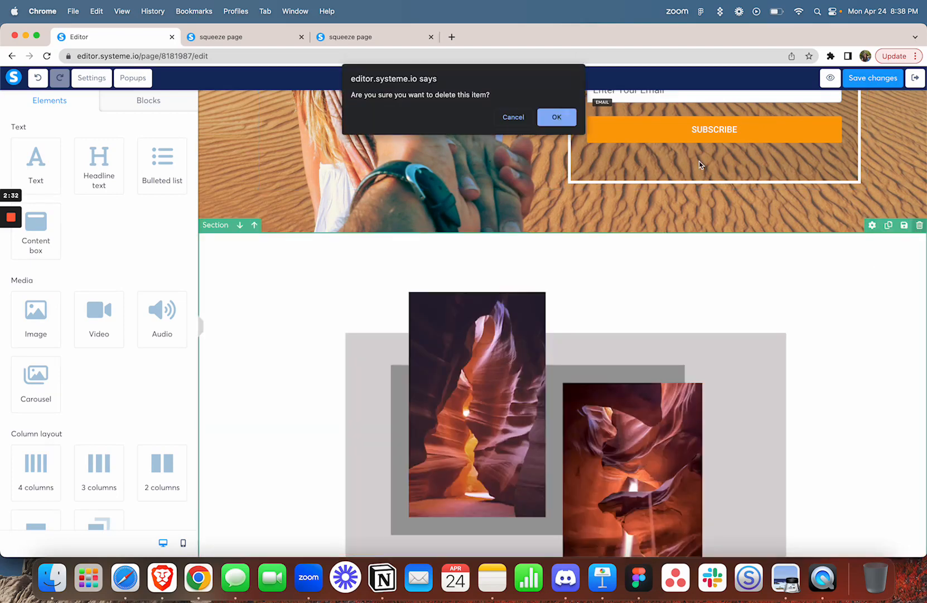
{"action": "left_click", "coordinate": [561, 117]}
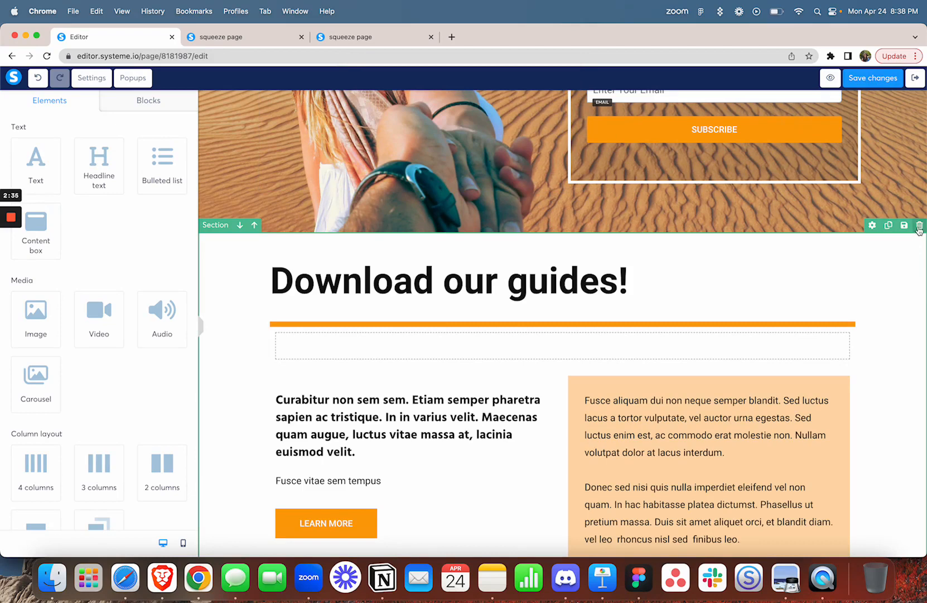
- Delete the "Download our guides!" section and the "Cross off those bucket list destinations you've been dreaming of" section
{"action": "left_click", "coordinate": [919, 226]}
{"action": "left_click", "coordinate": [562, 125]}
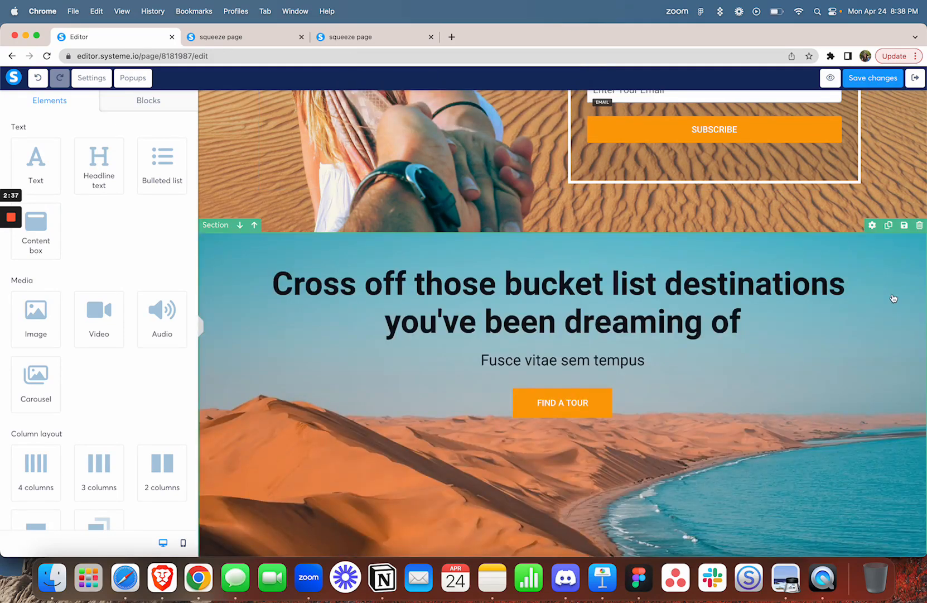
{"action": "left_click", "coordinate": [921, 225]}
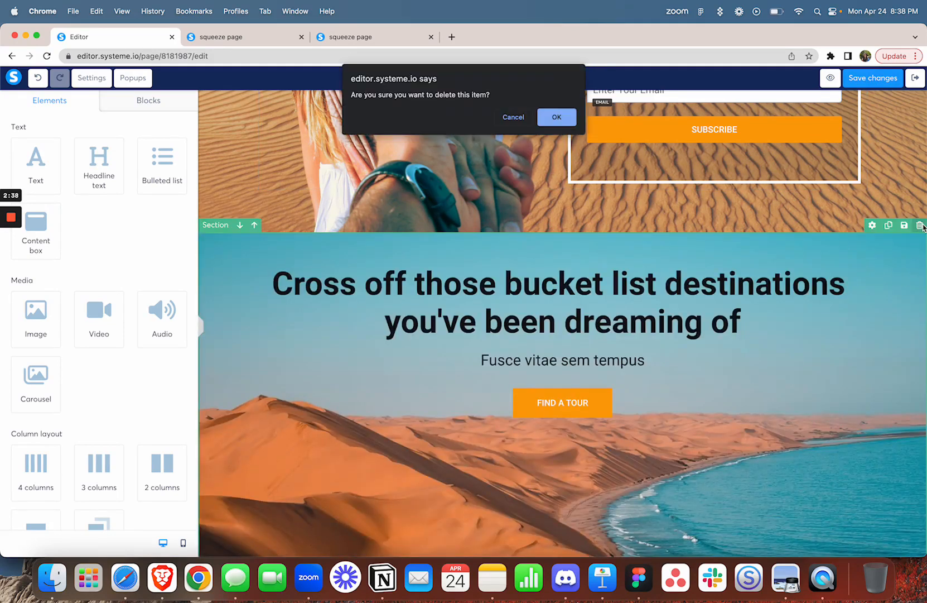
{"action": "left_click", "coordinate": [556, 116]}
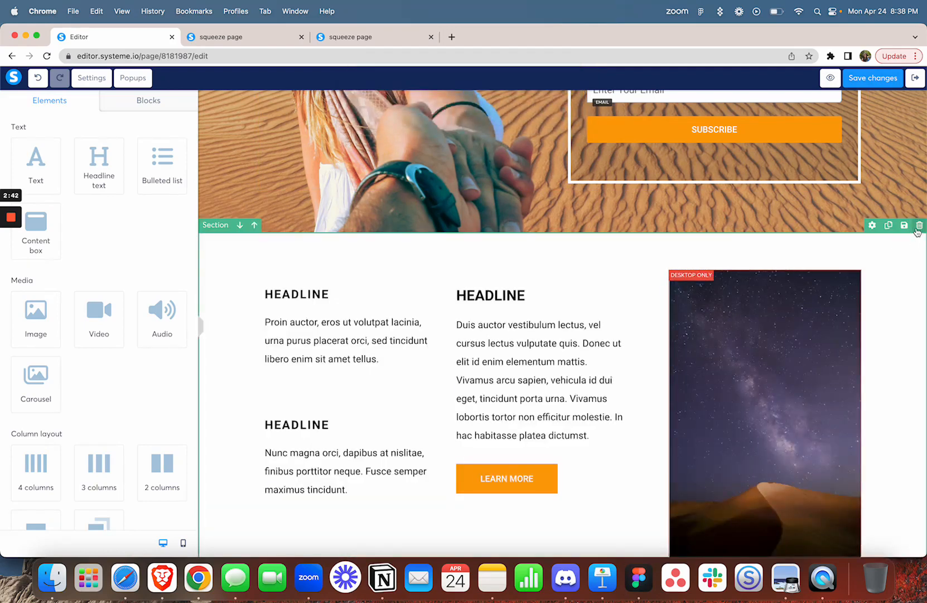
- Delete the section with the Headline text columns and starry sky photo, and the night desert camp image section
{"action": "left_click", "coordinate": [919, 225]}
{"action": "left_click", "coordinate": [564, 119]}
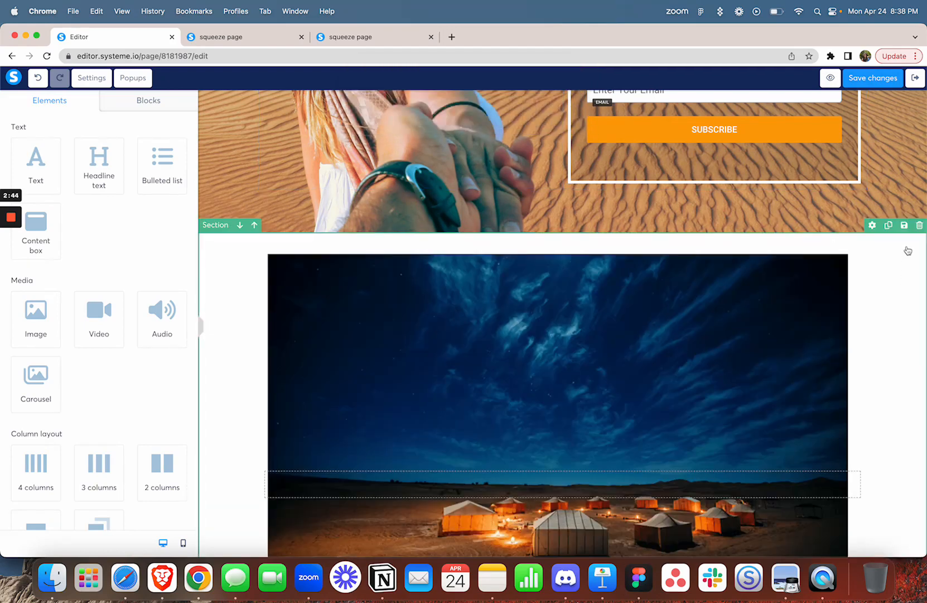
{"action": "left_click", "coordinate": [920, 225]}
{"action": "left_click", "coordinate": [562, 124]}
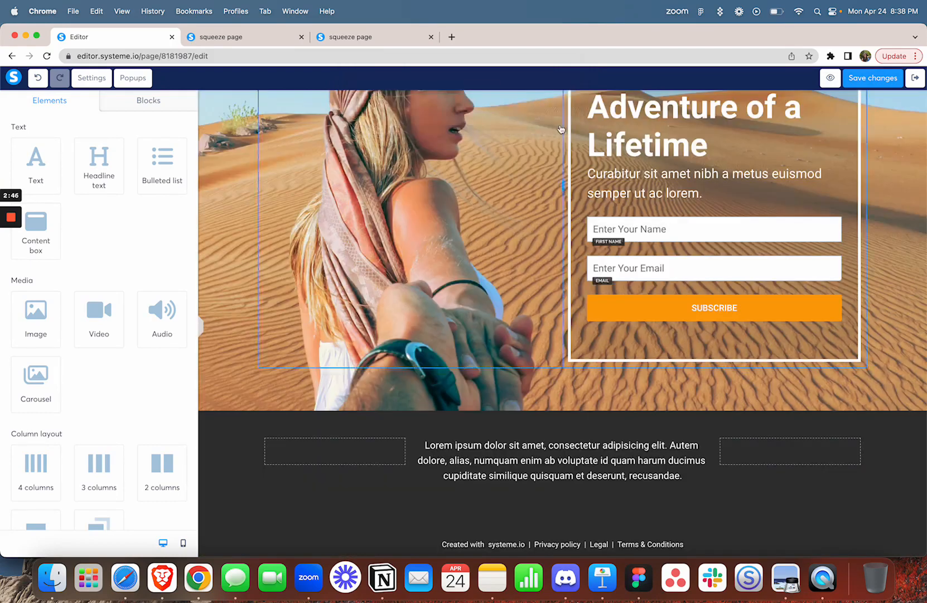
- Delete the dark section with the centered lorem ipsum text just above the footer links
{"action": "left_click", "coordinate": [920, 404]}
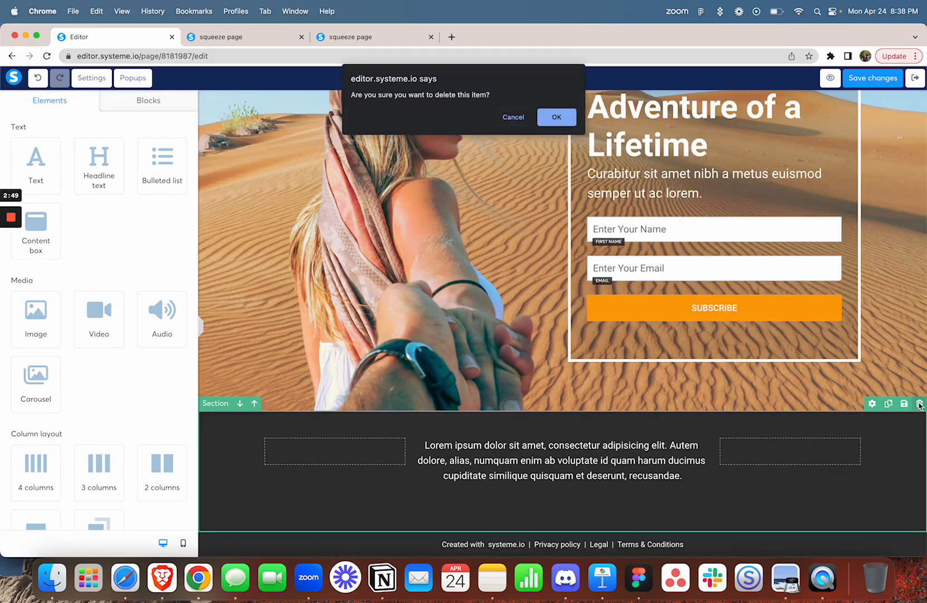
{"action": "left_click", "coordinate": [553, 117]}
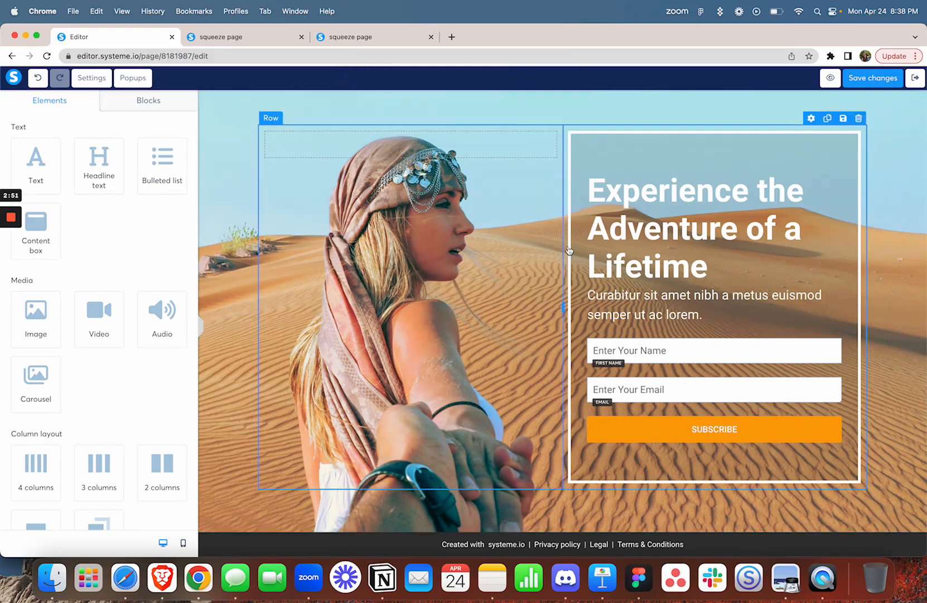
- Replace the opt-in form's main headline with "Start your business today"
{"action": "left_click", "coordinate": [677, 257]}
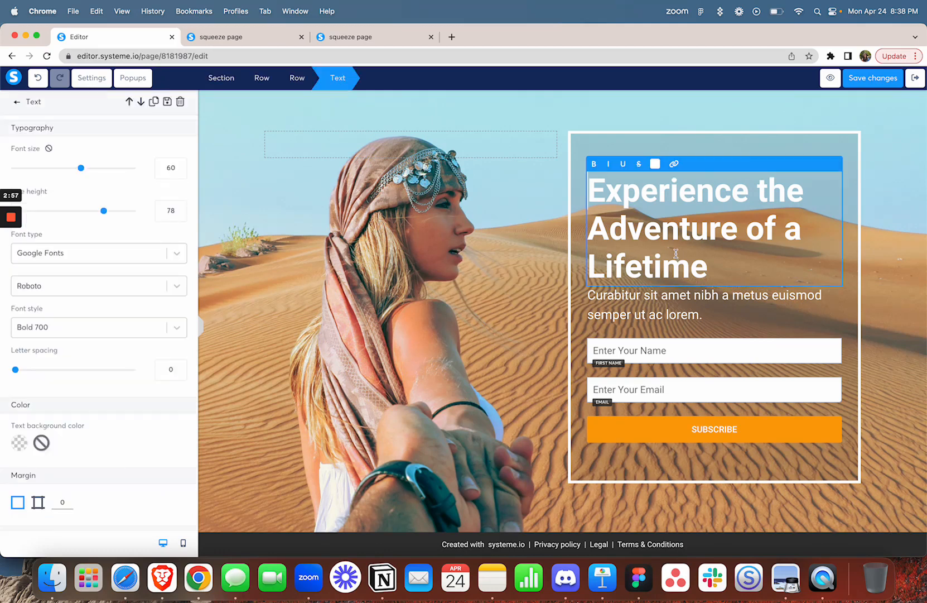
{"action": "left_click", "coordinate": [718, 268]}
{"action": "left_click_drag", "start_coordinate": [718, 267], "coordinate": [601, 187]}
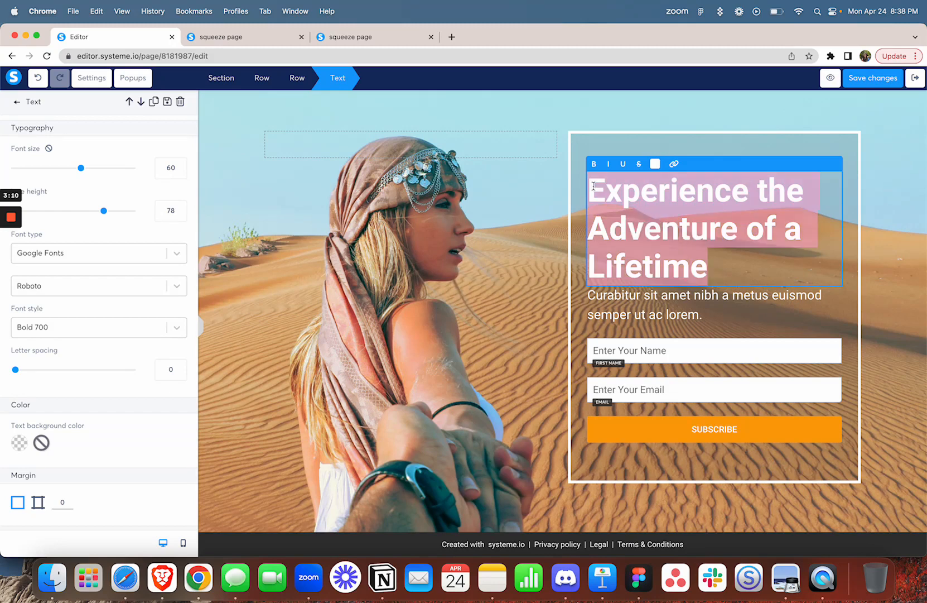
{"action": "type", "text": "Start your "}
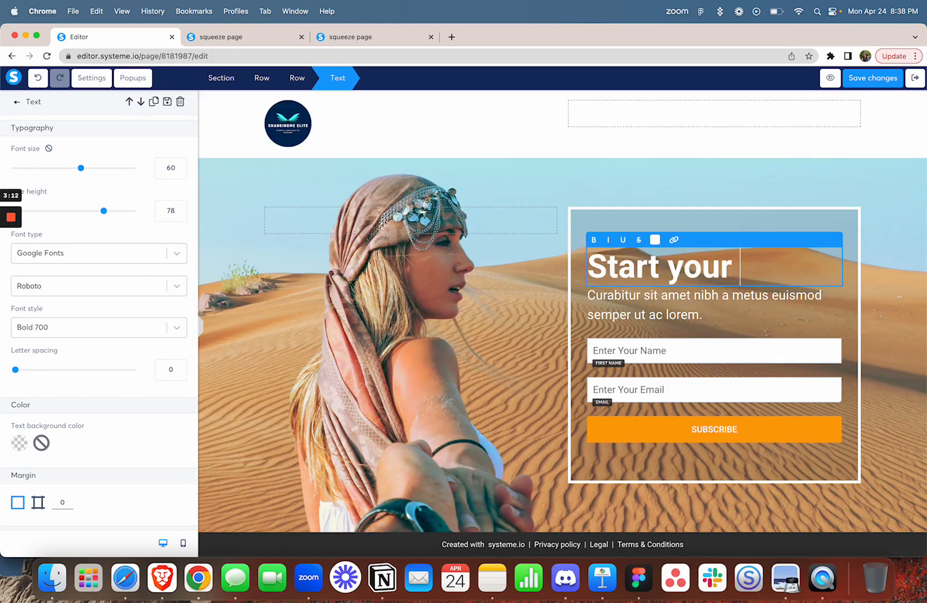
{"action": "type", "text": "business today"}
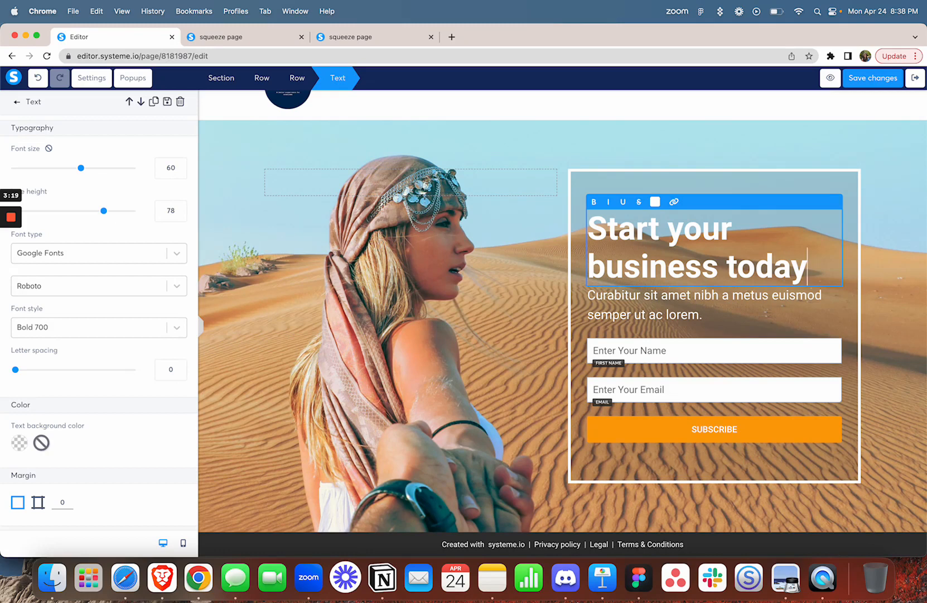
{"action": "key", "text": "Escape"}
- Replace the placeholder text under the headline with "100% Profits with true Master Resell Rights"
{"action": "left_click", "coordinate": [641, 317]}
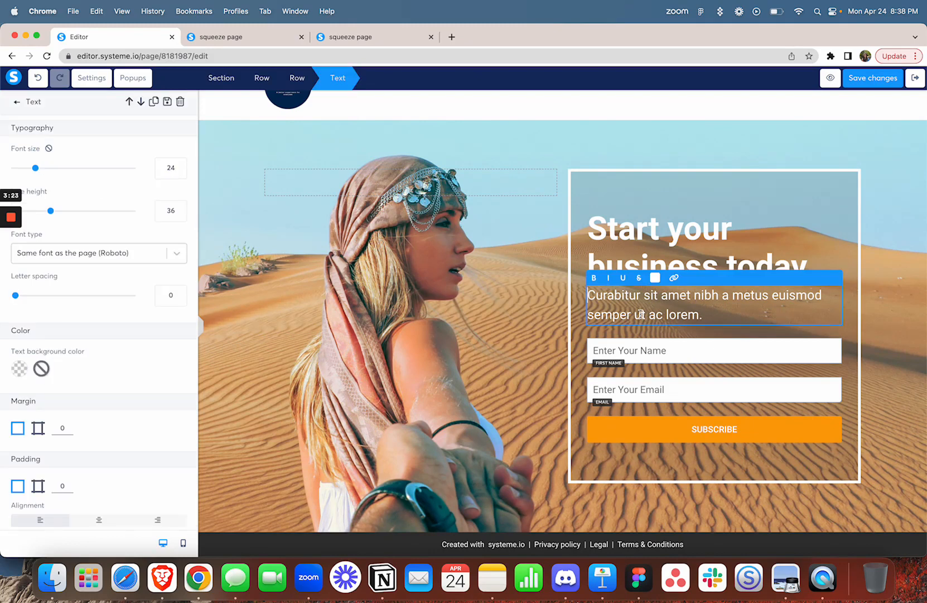
{"action": "triple_click", "coordinate": [641, 314]}
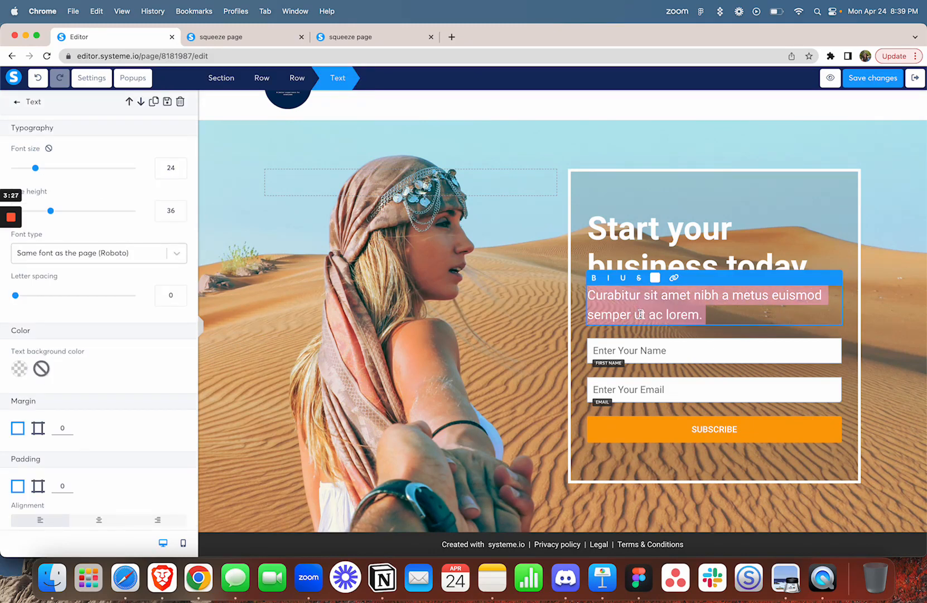
{"action": "type", "text": "100"}
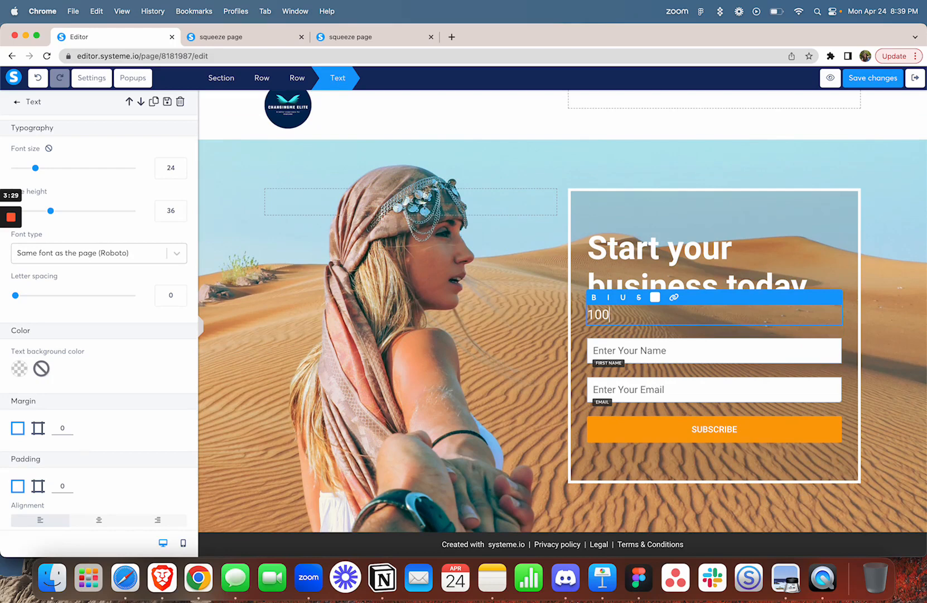
{"action": "type", "text": "%"}
{"action": "type", "text": "ofits with t"}
{"action": "type", "text": "uyi"}
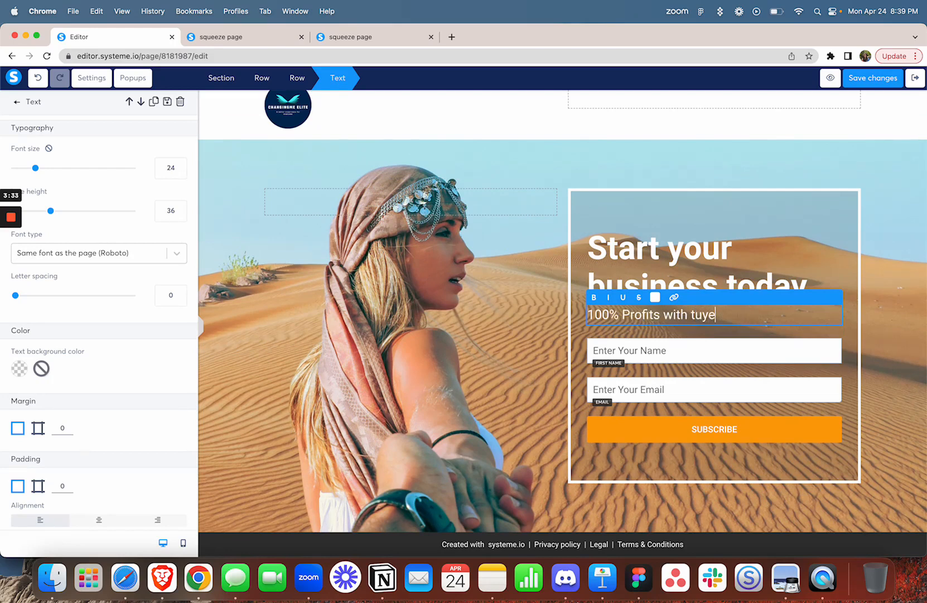
{"action": "key", "text": "BackSpace"}
{"action": "key", "text": "BackSpace"}
{"action": "key", "text": "BackSpace"}
{"action": "type", "text": "rue Master Resell Rights"}
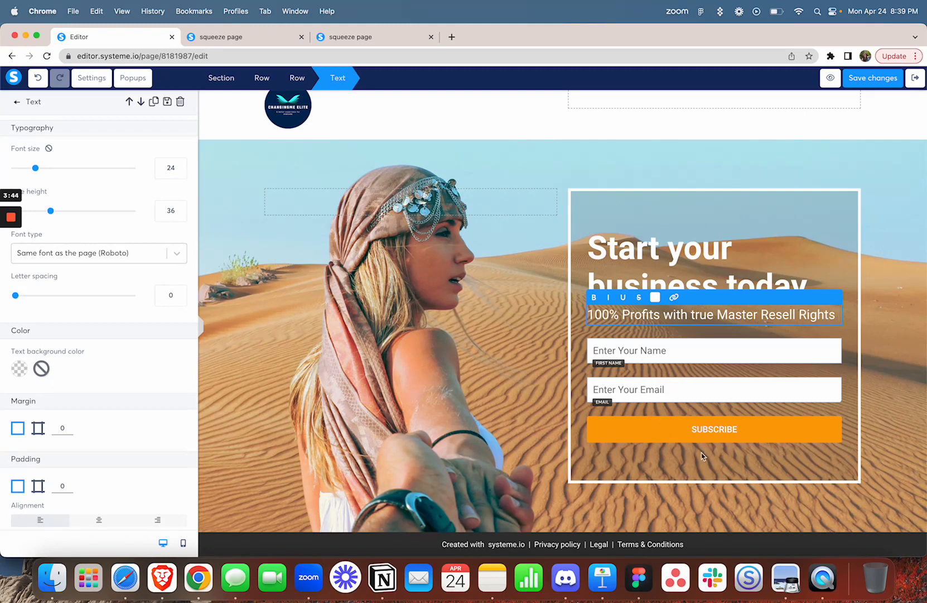
- Set the Subscribe button's action to Send form, redirecting users to the next step after contact registration
{"action": "left_click", "coordinate": [681, 431]}
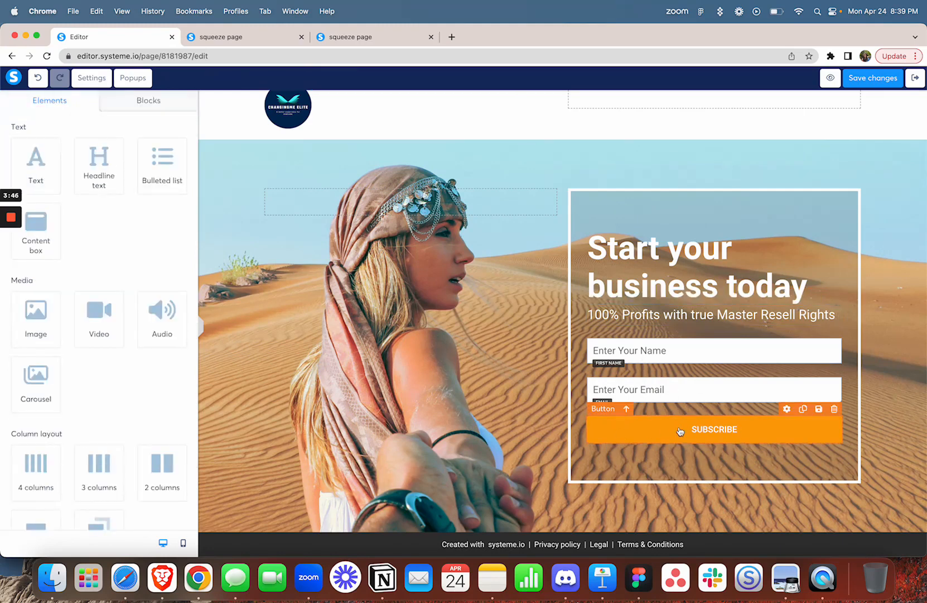
{"action": "left_click", "coordinate": [716, 436]}
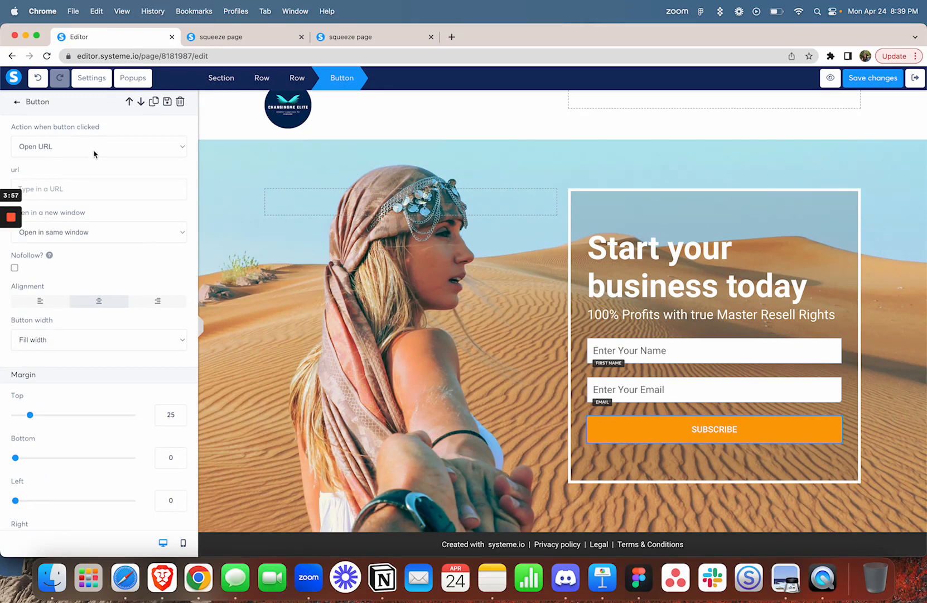
{"action": "left_click", "coordinate": [182, 148]}
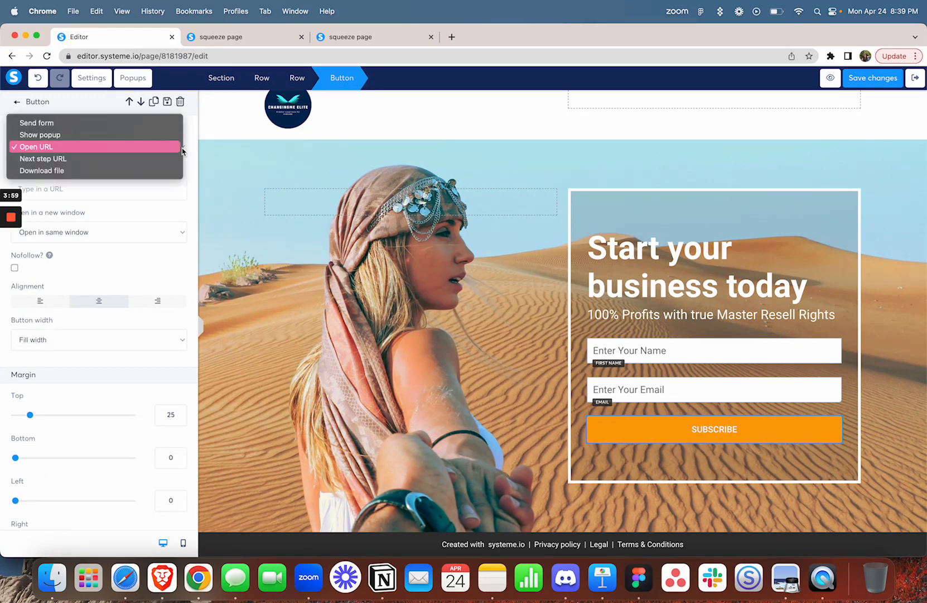
{"action": "left_click", "coordinate": [171, 123]}
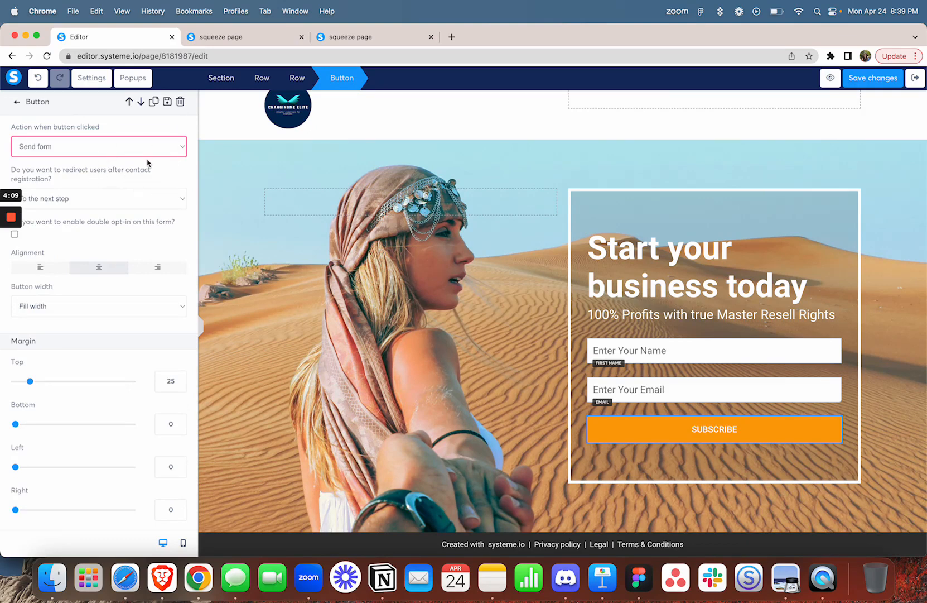
{"action": "left_click", "coordinate": [119, 209]}
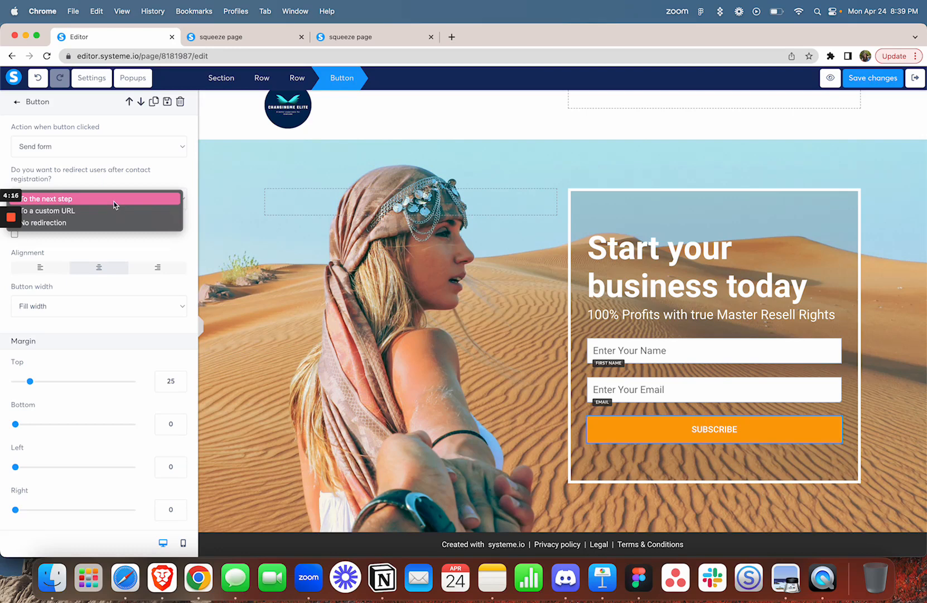
{"action": "left_click", "coordinate": [114, 199]}
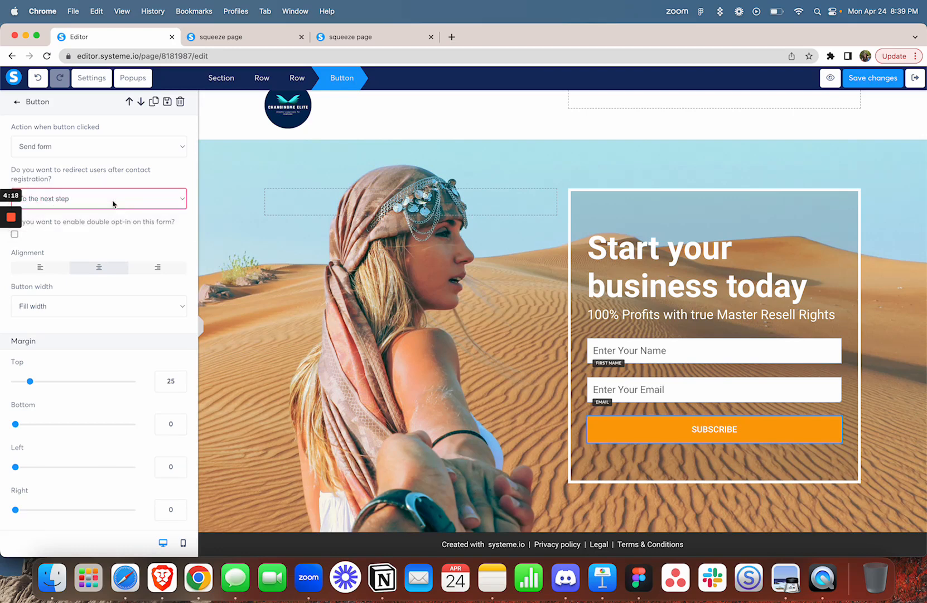
- Change the Subscribe button's text to "SUBSCRIBE to our Email List"
{"action": "scroll", "coordinate": [153, 359], "scroll_direction": "down", "scroll_amount": 10}
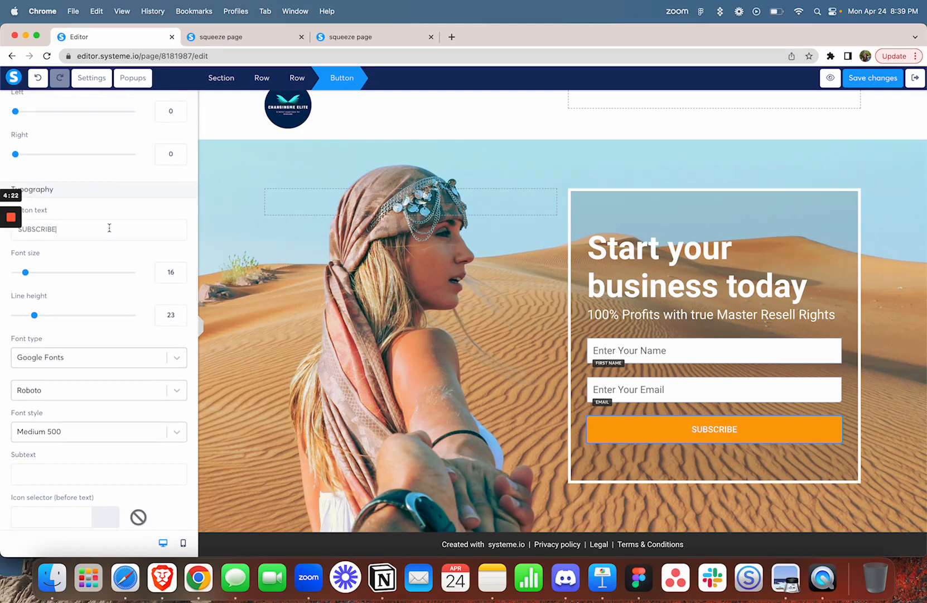
{"action": "type", "text": "our"}
{"action": "key", "text": "BackSpace"}
{"action": "key", "text": "BackSpace"}
{"action": "key", "text": "BackSpace"}
{"action": "type", "text": "to our Email List"}
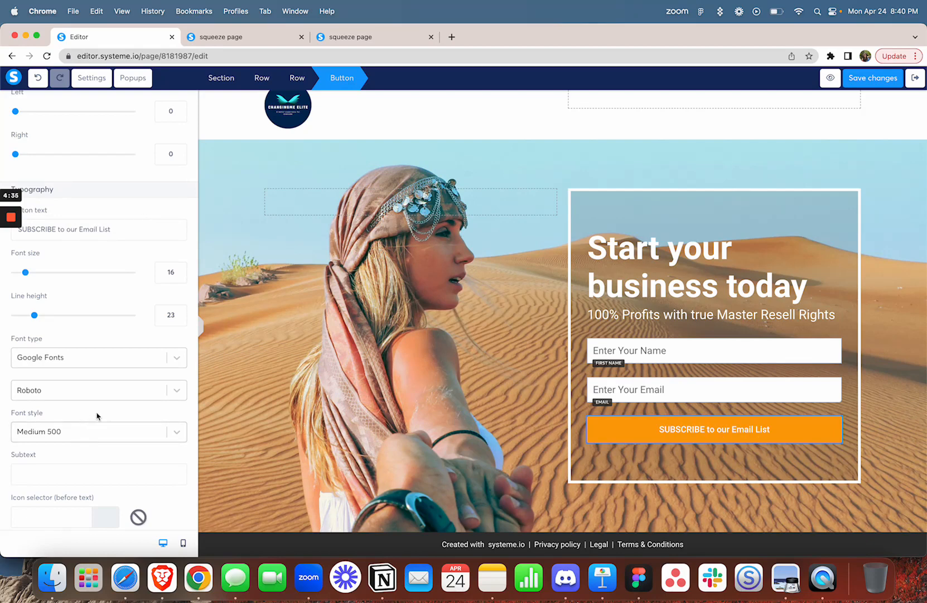
- Set the subscribe button's background color to the solid light green B4DC87
{"action": "scroll", "coordinate": [97, 417], "scroll_direction": "down", "scroll_amount": 10}
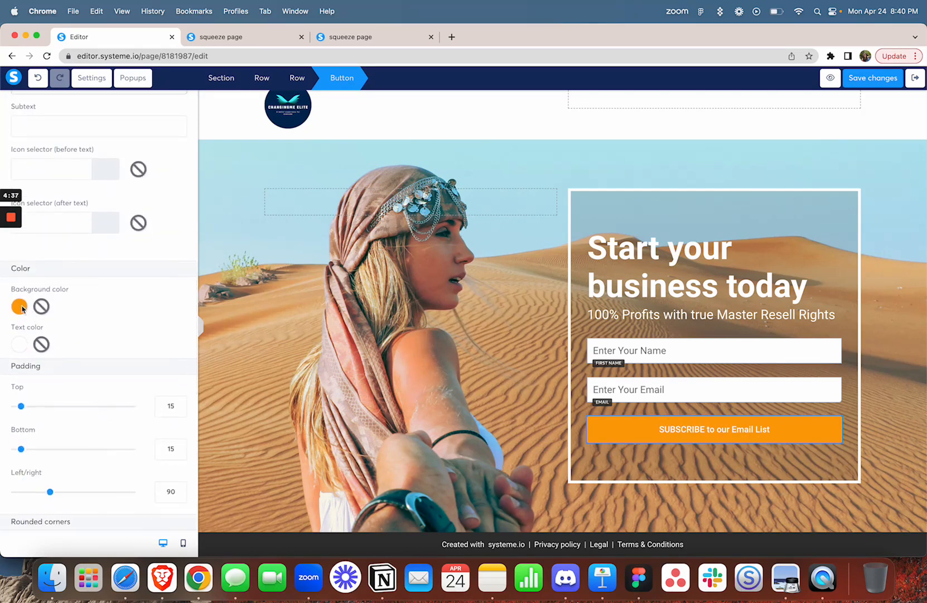
{"action": "left_click", "coordinate": [13, 308]}
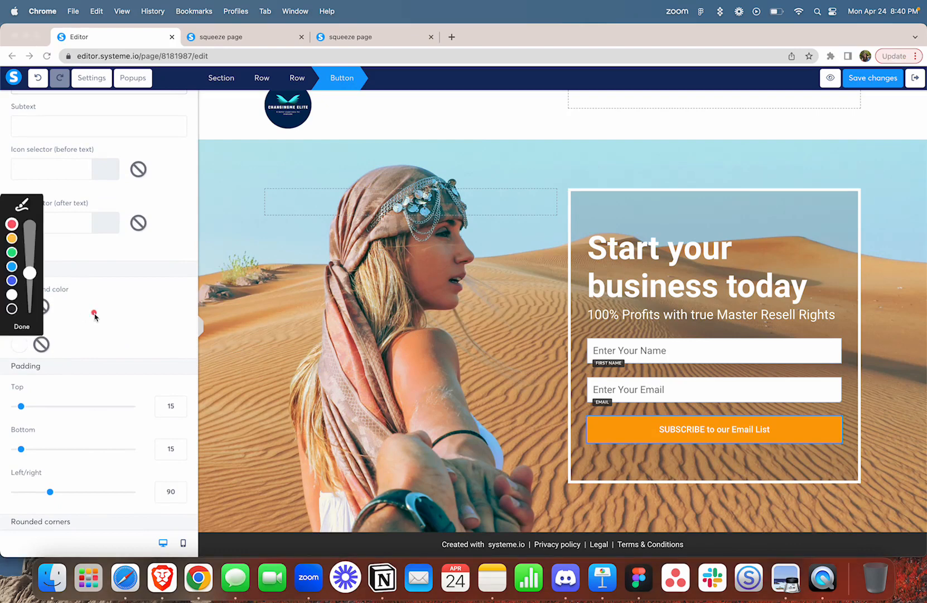
{"action": "left_click", "coordinate": [21, 328]}
{"action": "scroll", "coordinate": [89, 326], "scroll_direction": "up", "scroll_amount": 4}
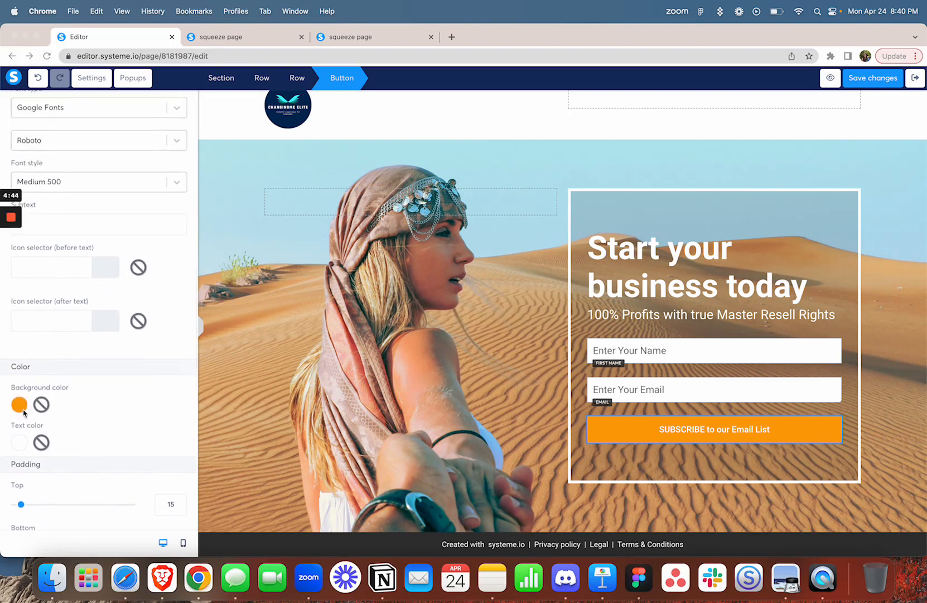
{"action": "left_click", "coordinate": [20, 407]}
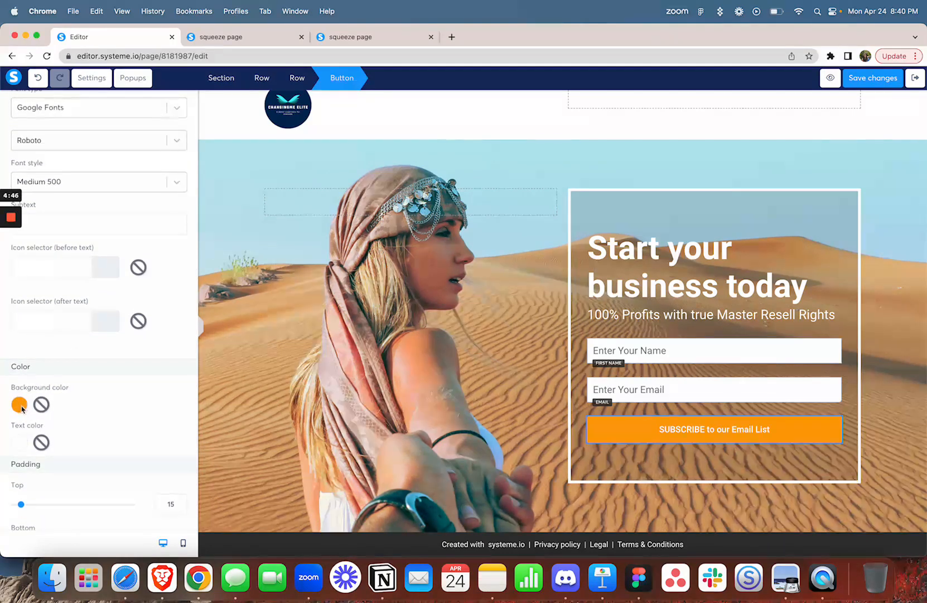
{"action": "left_click", "coordinate": [19, 407]}
{"action": "scroll", "coordinate": [164, 459], "scroll_direction": "down", "scroll_amount": 2}
{"action": "scroll", "coordinate": [165, 459], "scroll_direction": "down", "scroll_amount": 1}
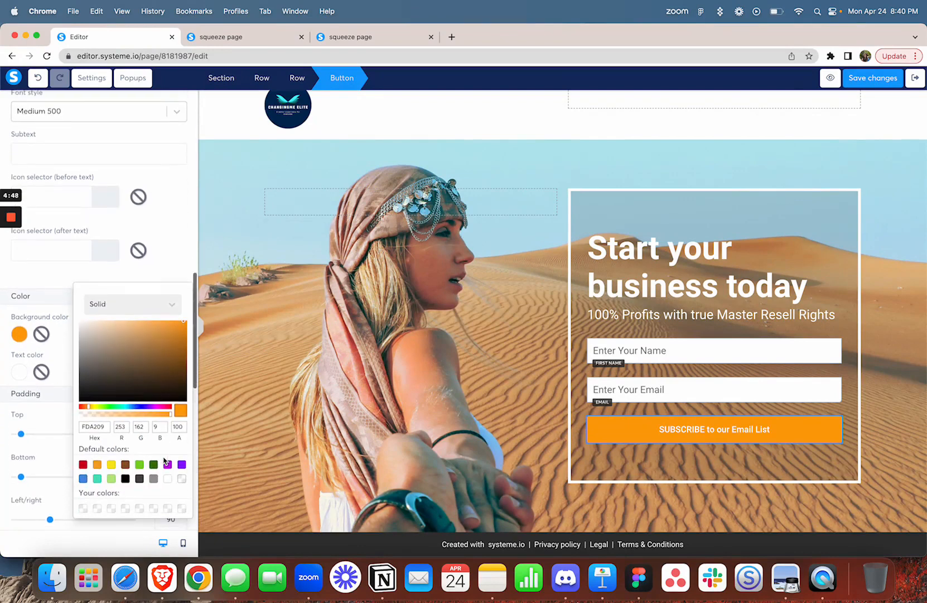
{"action": "left_click", "coordinate": [98, 479]}
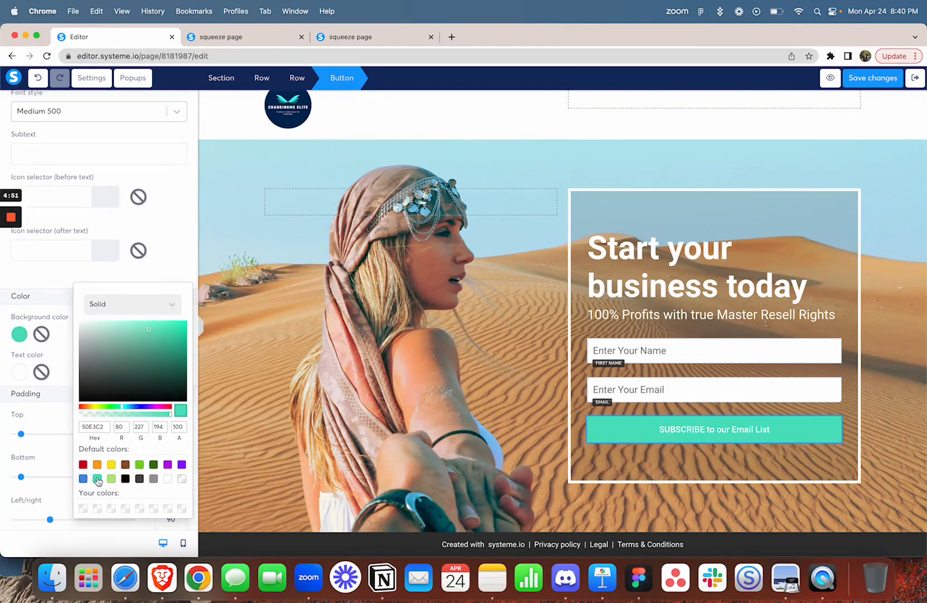
{"action": "left_click", "coordinate": [140, 464]}
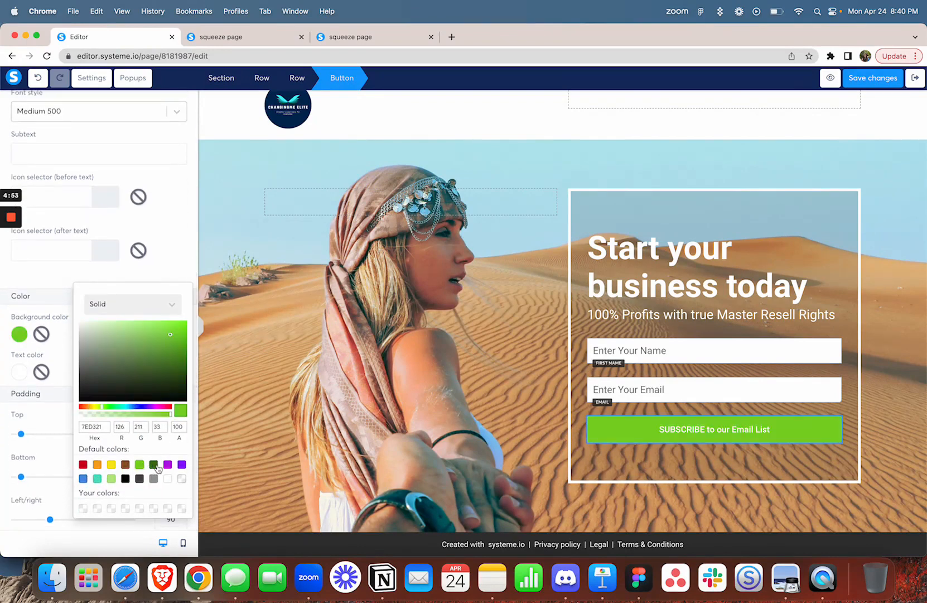
{"action": "left_click", "coordinate": [122, 335]}
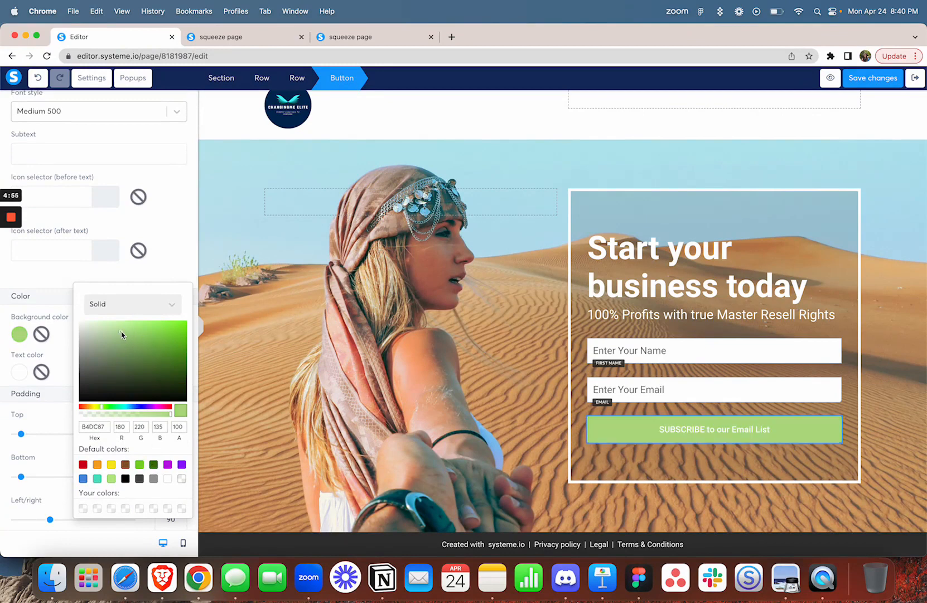
{"action": "left_click", "coordinate": [224, 393]}
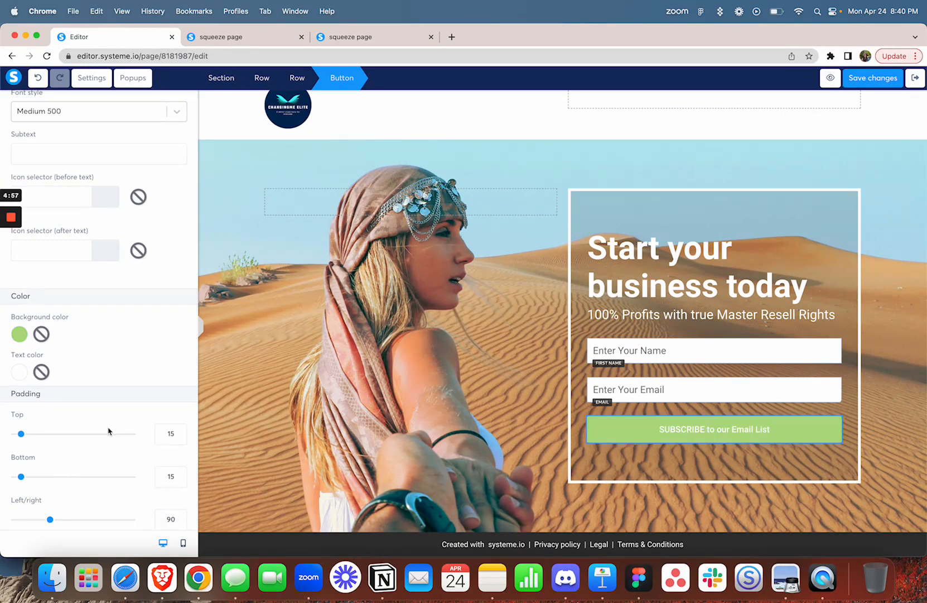
{"action": "scroll", "coordinate": [107, 431], "scroll_direction": "down", "scroll_amount": 5}
{"action": "scroll", "coordinate": [108, 431], "scroll_direction": "up", "scroll_amount": 3}
{"action": "left_click", "coordinate": [381, 394]}
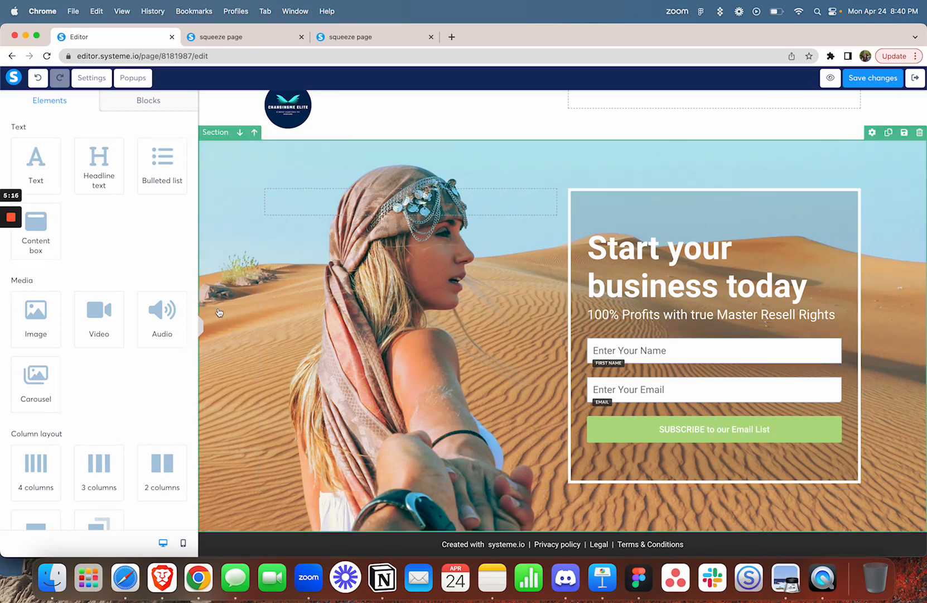
- Add an empty section between the hero section and the footer, and delete it again
{"action": "scroll", "coordinate": [110, 352], "scroll_direction": "down", "scroll_amount": 3}
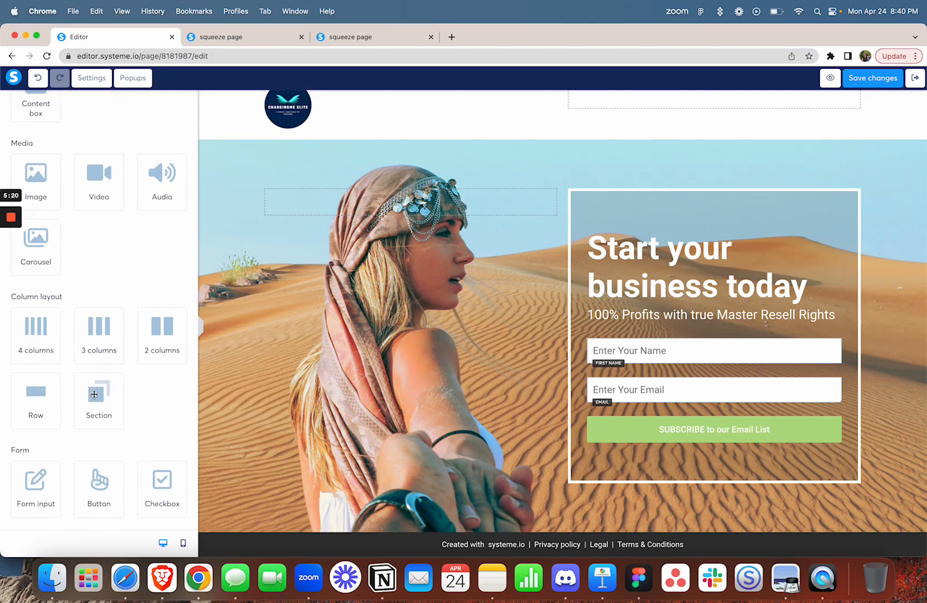
{"action": "left_click_drag", "start_coordinate": [93, 394], "coordinate": [636, 472]}
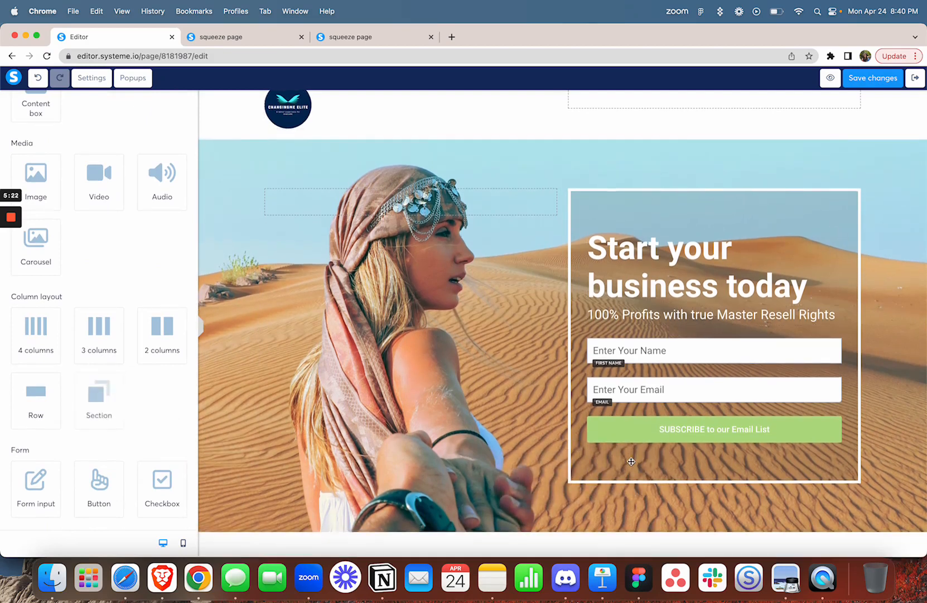
{"action": "scroll", "coordinate": [639, 487], "scroll_direction": "down", "scroll_amount": 2}
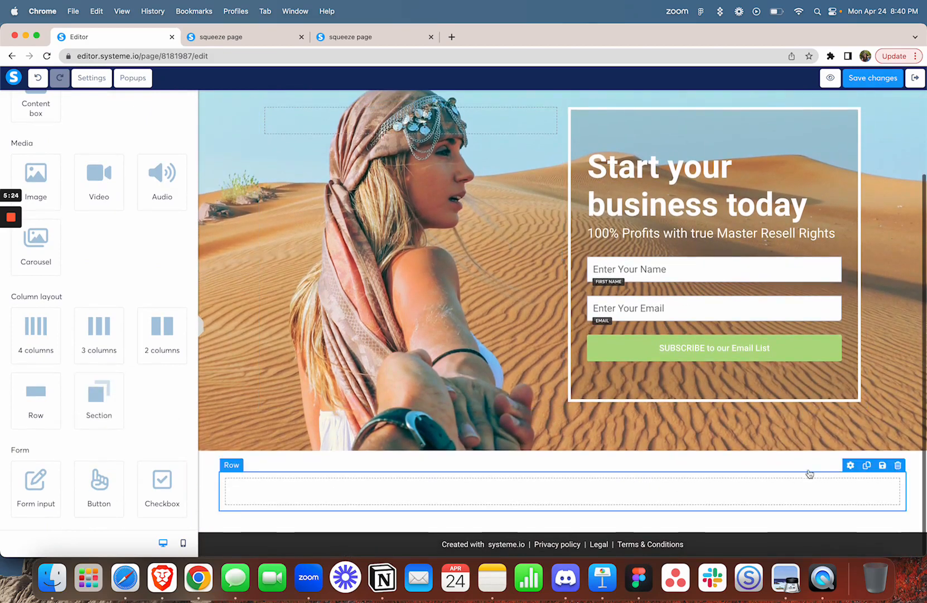
{"action": "left_click", "coordinate": [920, 444]}
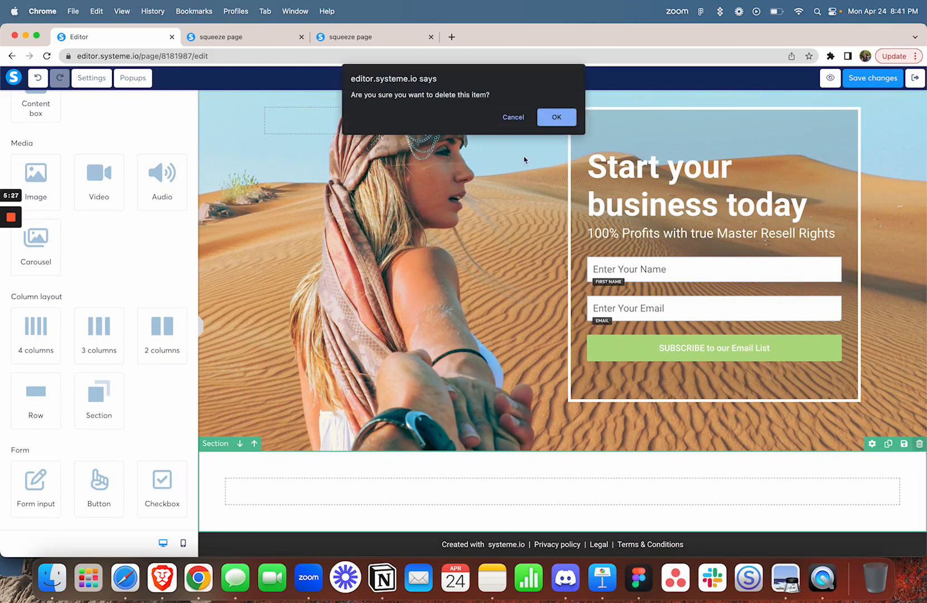
{"action": "left_click", "coordinate": [564, 115]}
- Add a text element below the opt-in box reading "Dont worry we dont like spam either, we will not spam with a ton of emails"
{"action": "scroll", "coordinate": [103, 222], "scroll_direction": "up", "scroll_amount": 5}
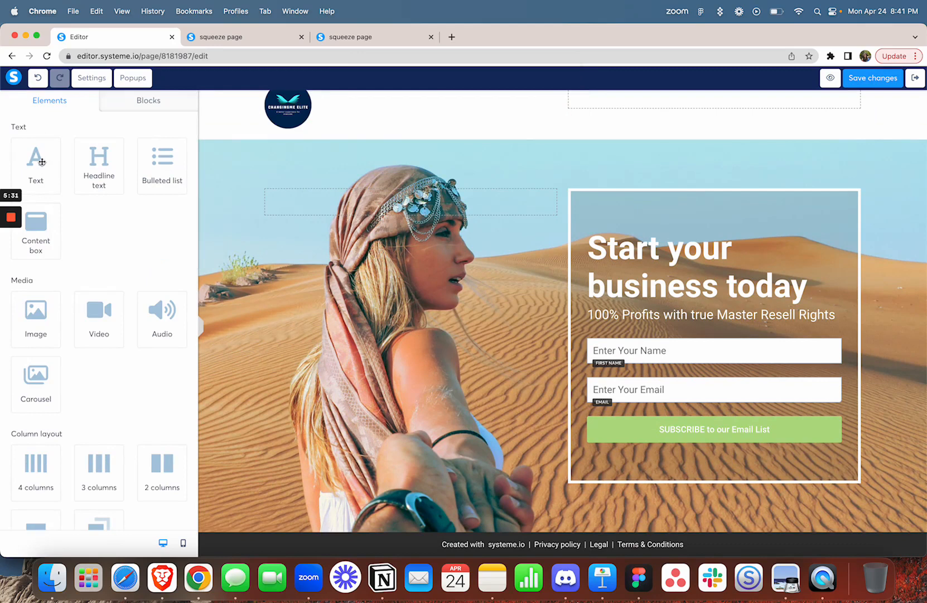
{"action": "left_click_drag", "start_coordinate": [42, 162], "coordinate": [651, 453]}
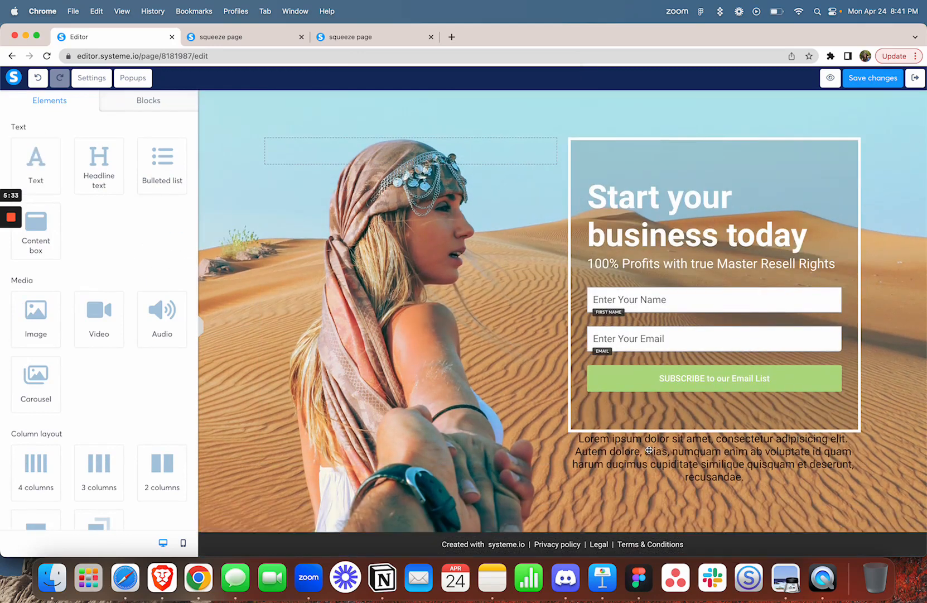
{"action": "left_click", "coordinate": [687, 459]}
{"action": "triple_click", "coordinate": [688, 459]}
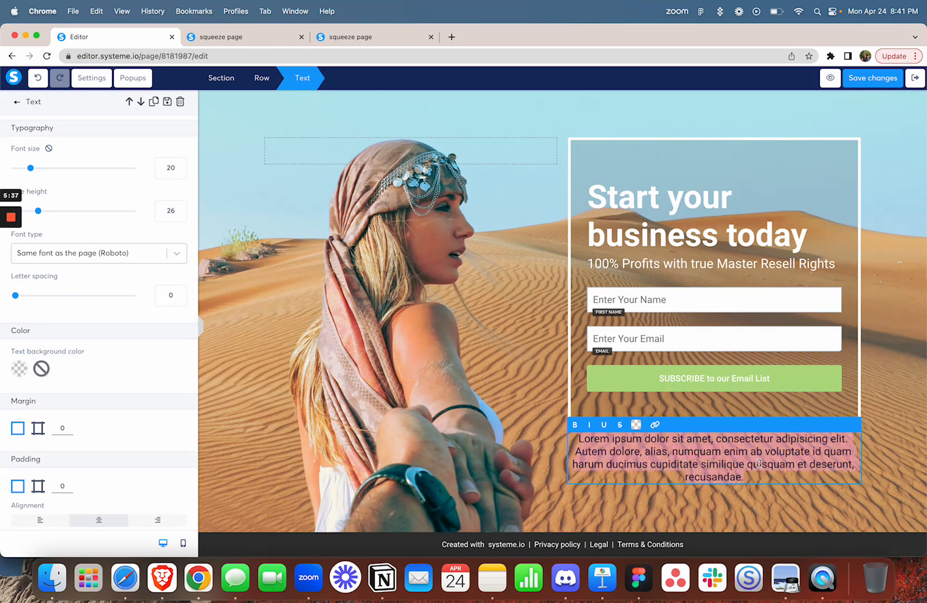
{"action": "type", "text": "Dont worry w"}
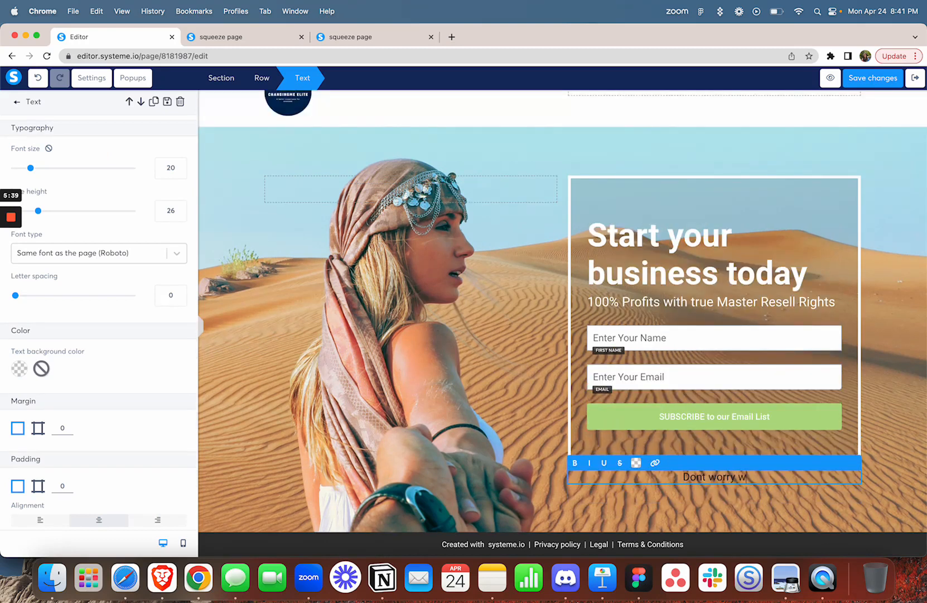
{"action": "type", "text": "e dont like sp"}
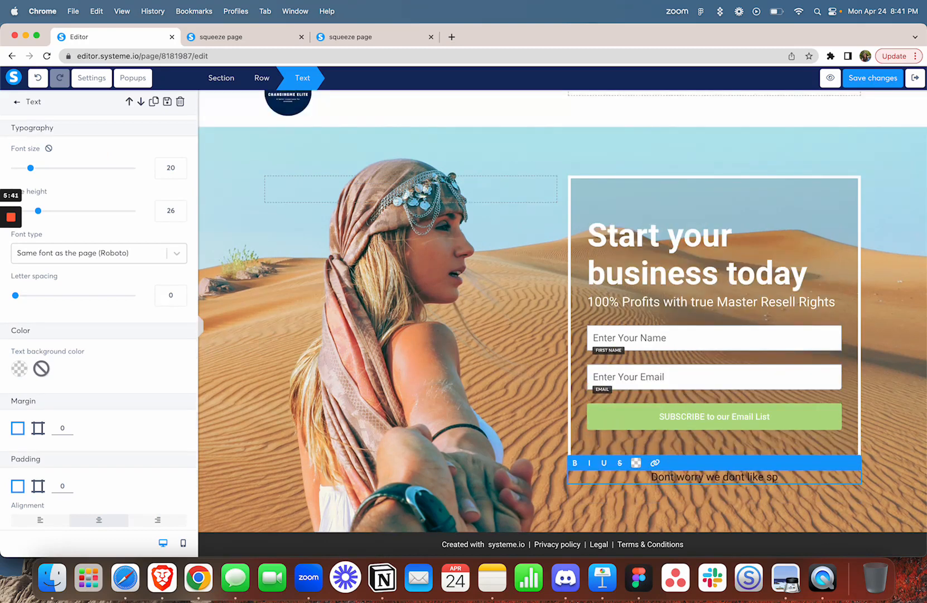
{"action": "type", "text": "am either, we will"}
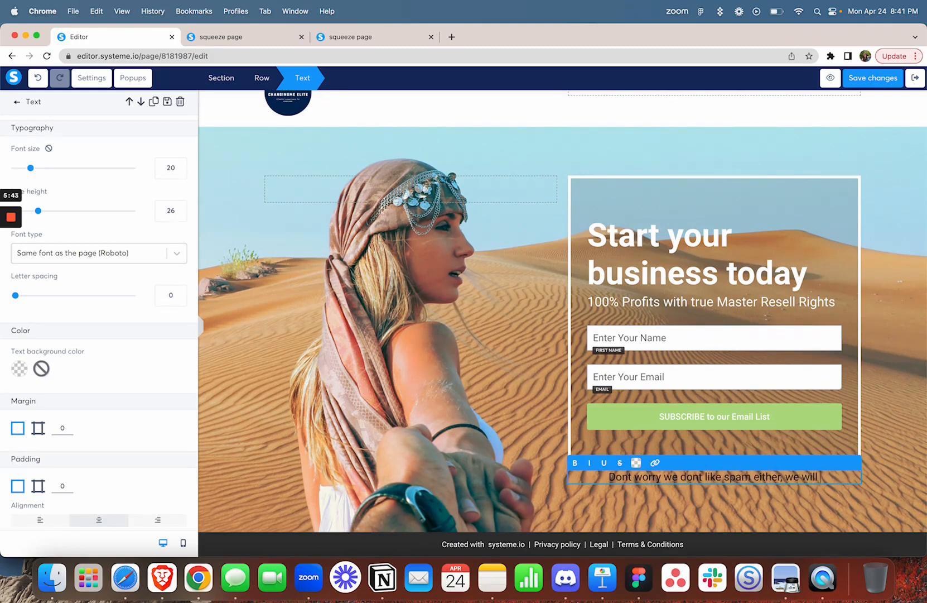
{"action": "type", "text": " not spam with"}
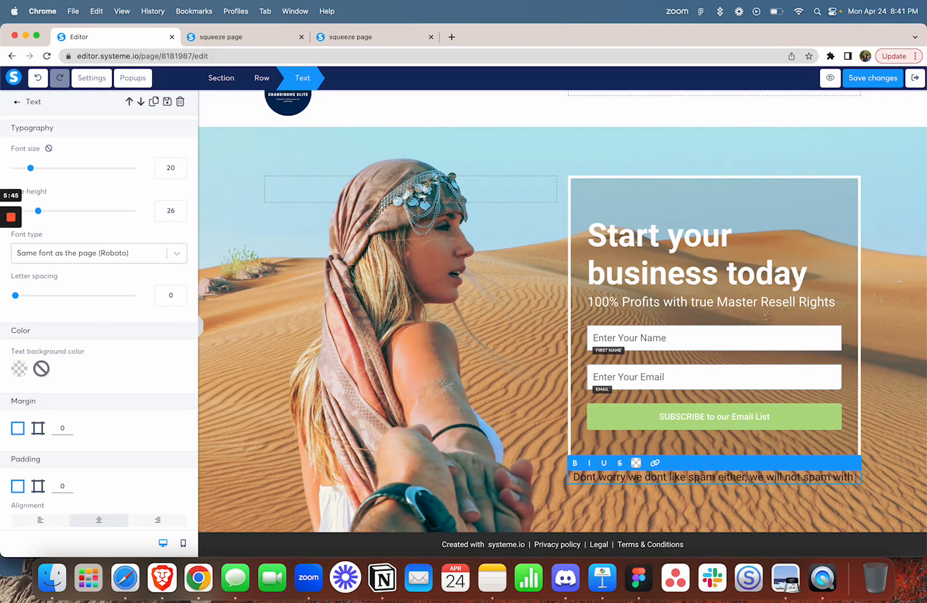
{"action": "key", "text": "BackSpace"}
{"action": "type", "text": "a ton of emails"}
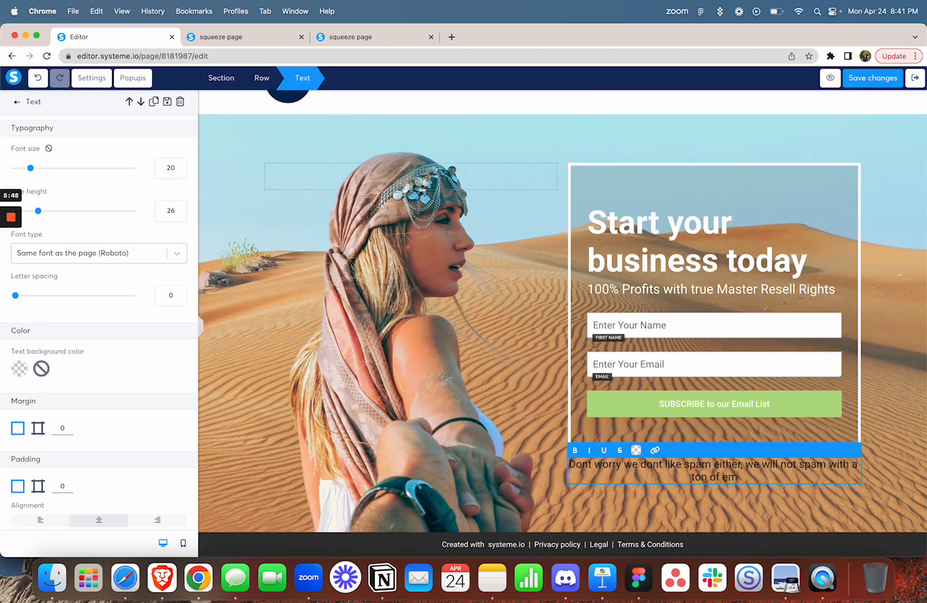
{"action": "left_click", "coordinate": [762, 505]}
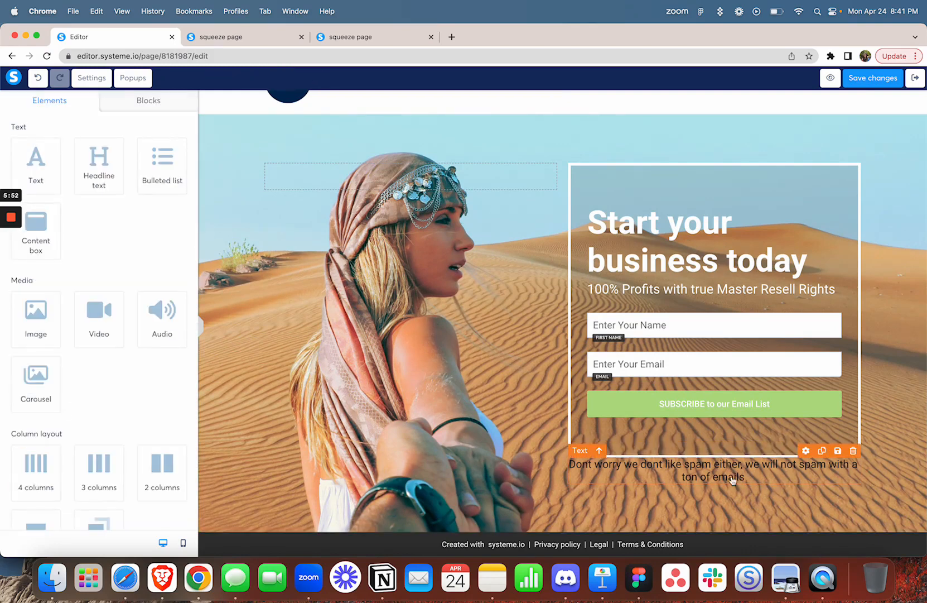
- Set the background color of the spam notice text below the opt-in box to red D0021B
{"action": "left_click", "coordinate": [750, 475]}
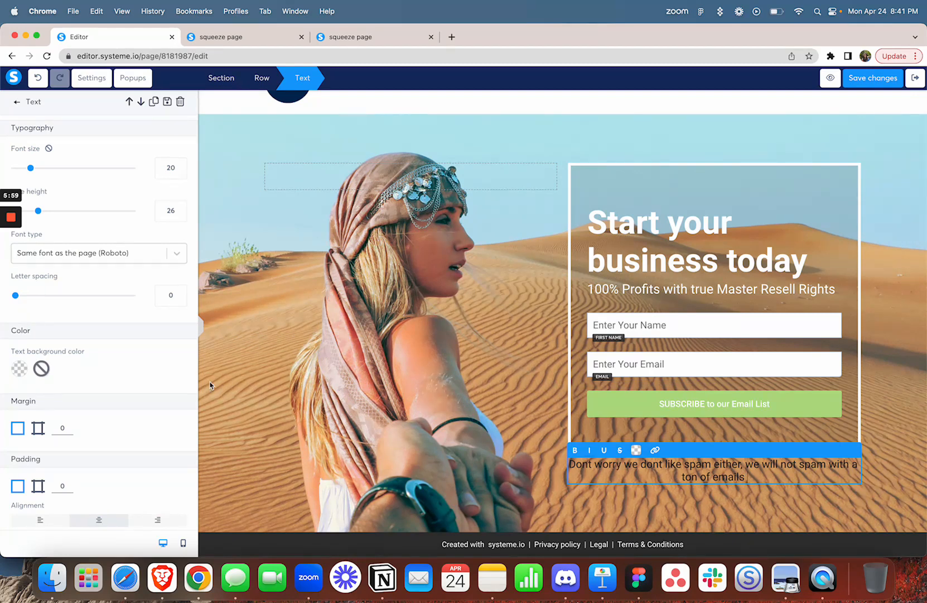
{"action": "left_click", "coordinate": [19, 370]}
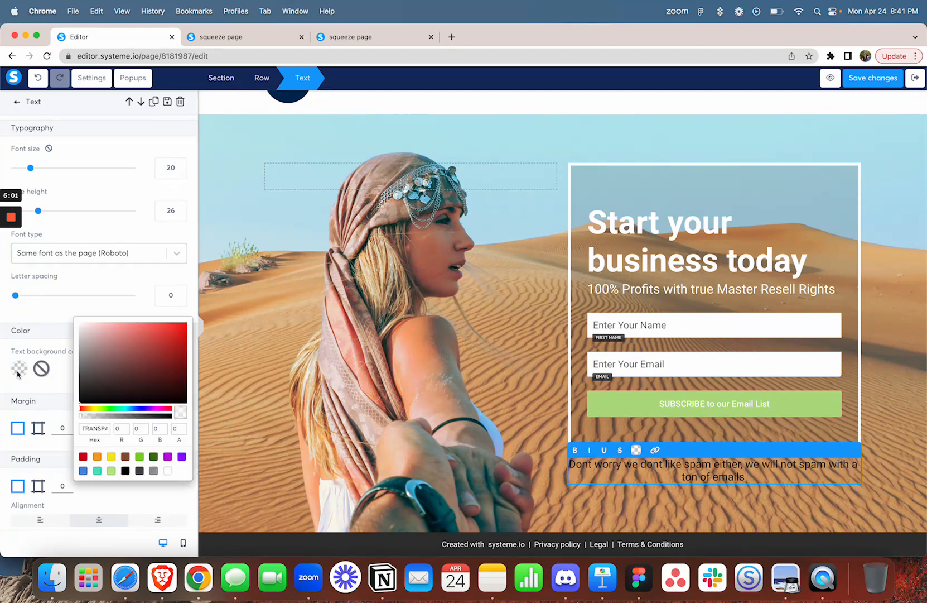
{"action": "left_click", "coordinate": [83, 457]}
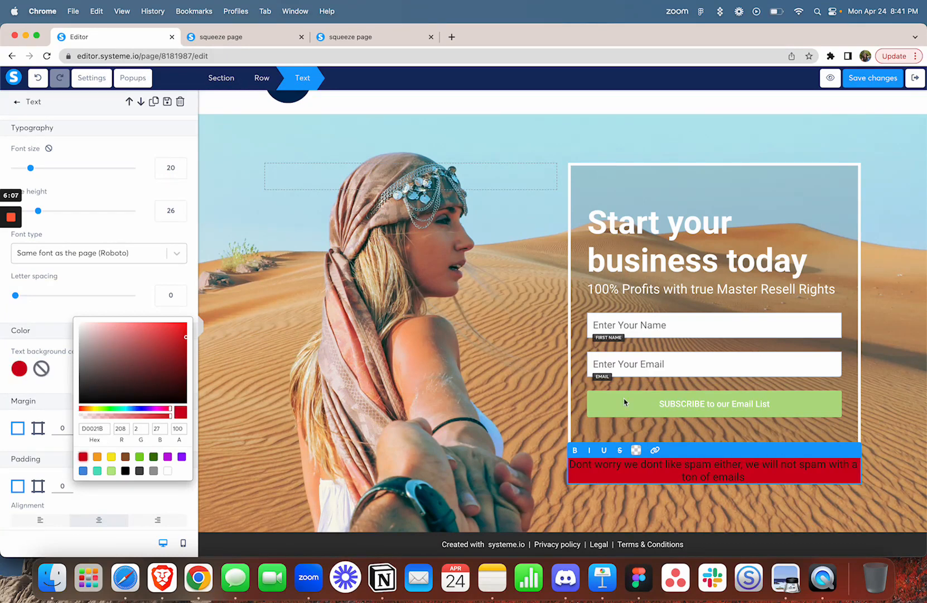
{"action": "left_click", "coordinate": [664, 509]}
{"action": "left_click", "coordinate": [664, 510]}
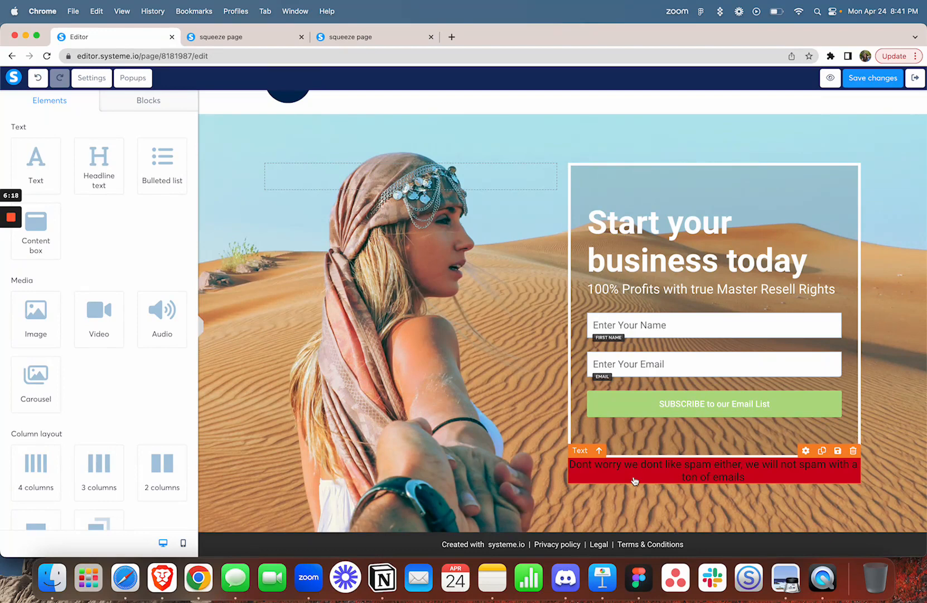
- Delete the red spam notice text element below the opt-in box
{"action": "left_click", "coordinate": [505, 449]}
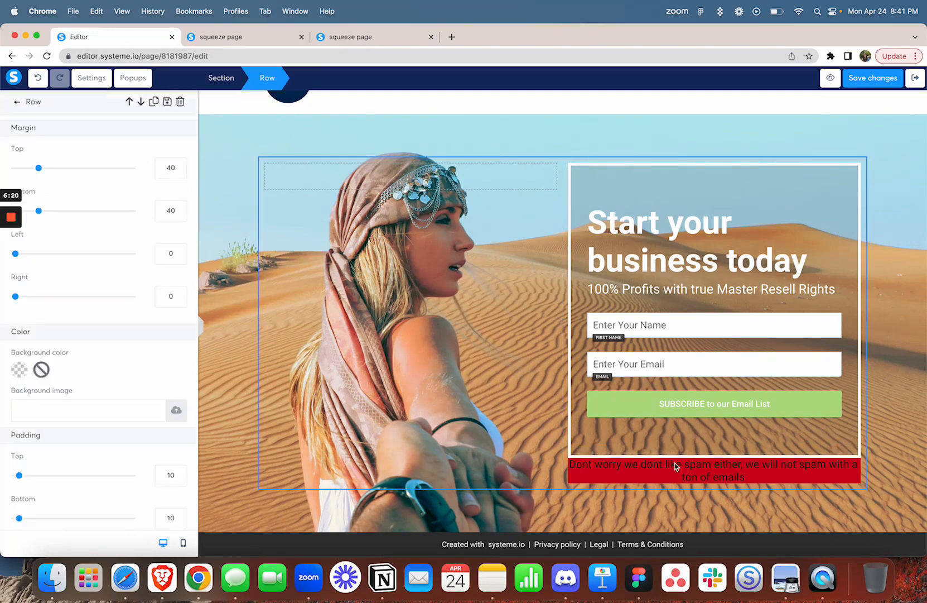
{"action": "left_click", "coordinate": [736, 476]}
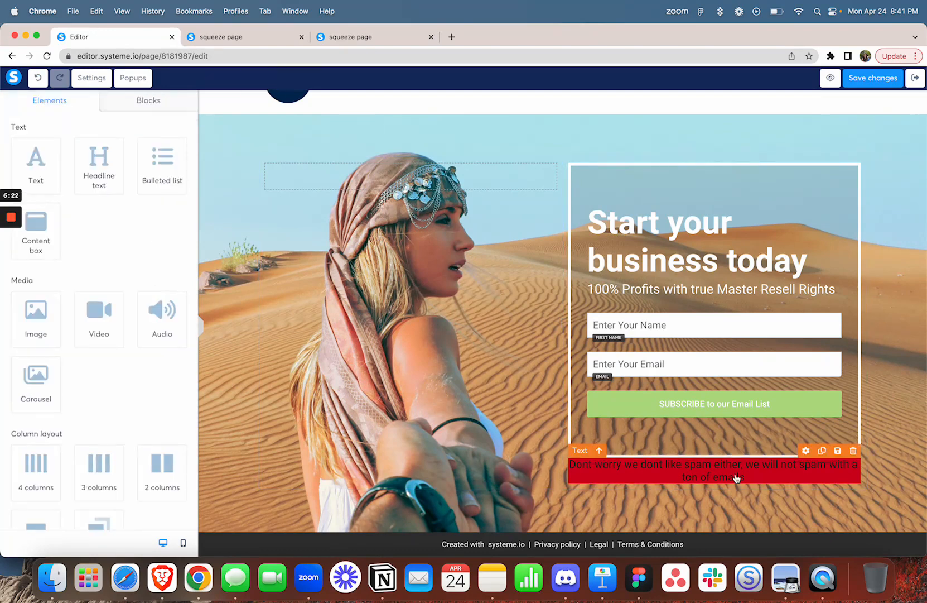
{"action": "left_click", "coordinate": [853, 451]}
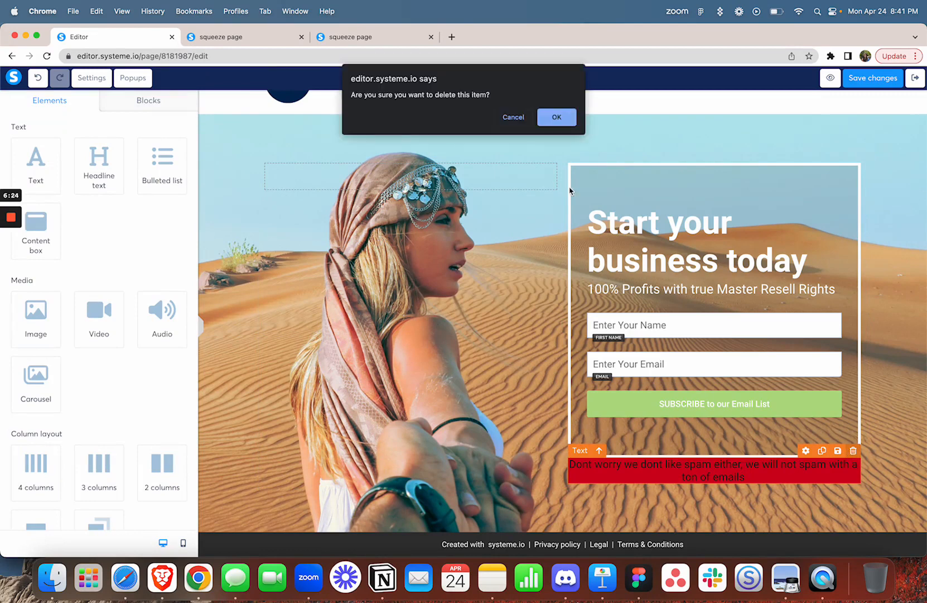
{"action": "left_click", "coordinate": [556, 117]}
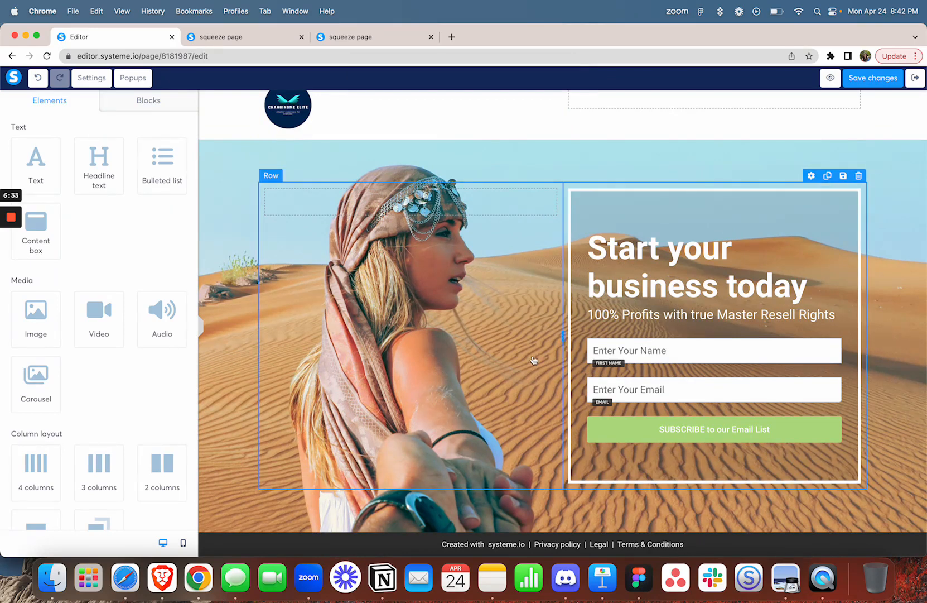
- Save the page changes, and preview the squeeze page before returning to the editor
{"action": "scroll", "coordinate": [534, 360], "scroll_direction": "up", "scroll_amount": 1}
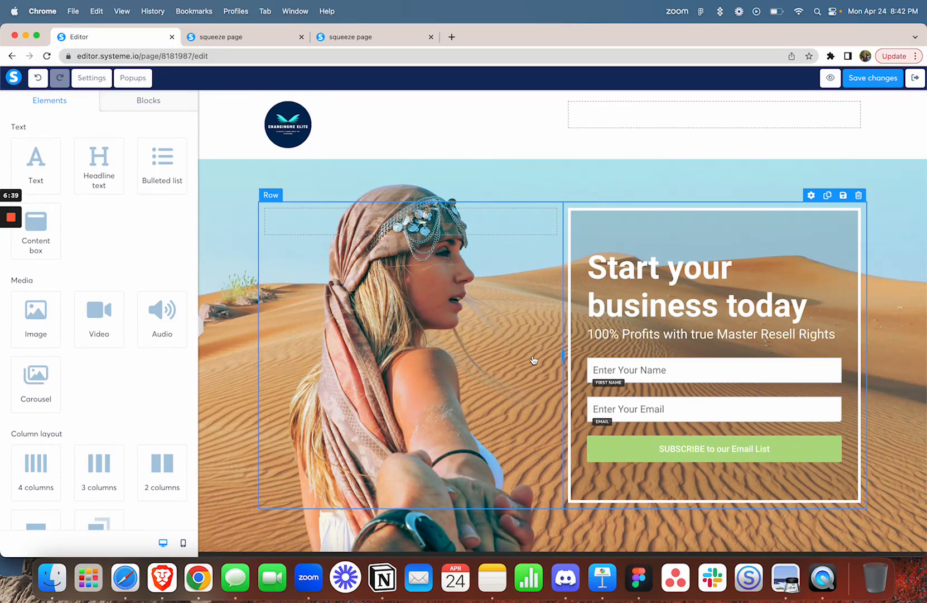
{"action": "scroll", "coordinate": [534, 360], "scroll_direction": "down", "scroll_amount": 1}
{"action": "scroll", "coordinate": [534, 360], "scroll_direction": "up", "scroll_amount": 1}
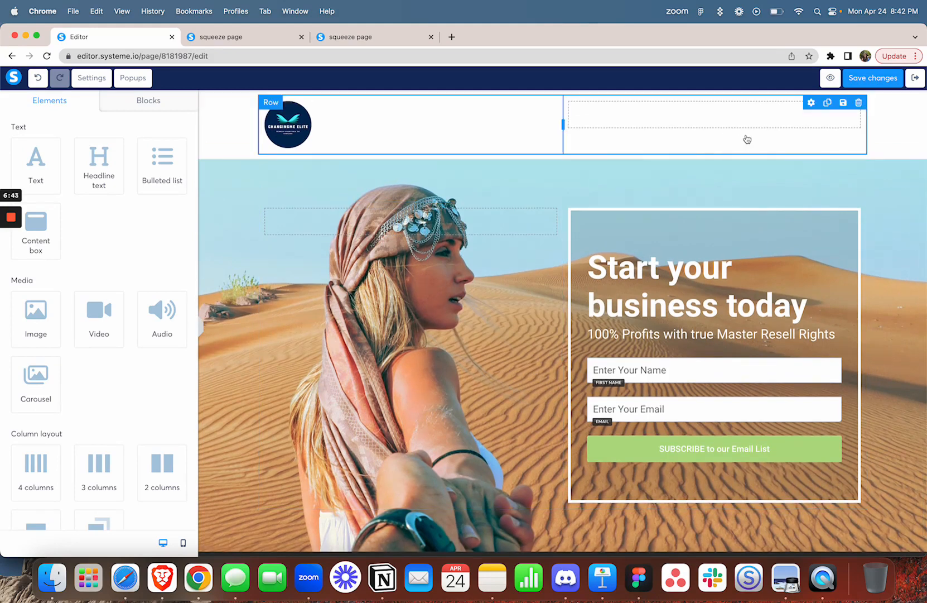
{"action": "left_click", "coordinate": [873, 78]}
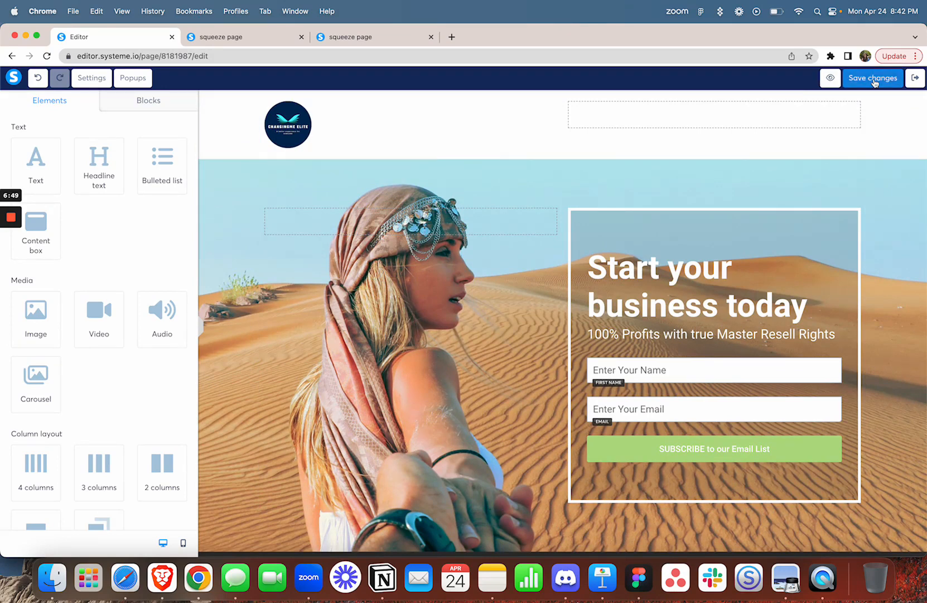
{"action": "left_click", "coordinate": [830, 78]}
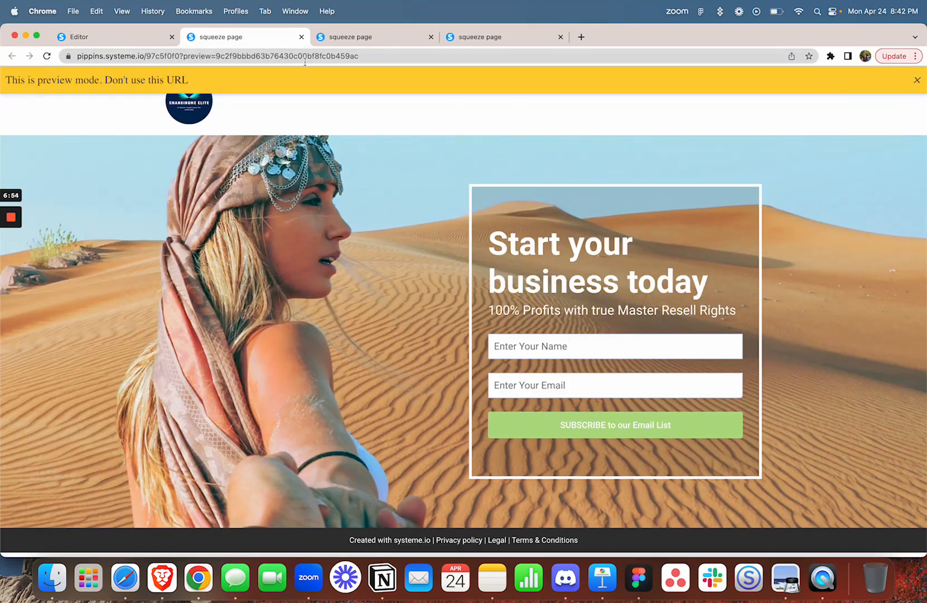
{"action": "left_click", "coordinate": [142, 41]}
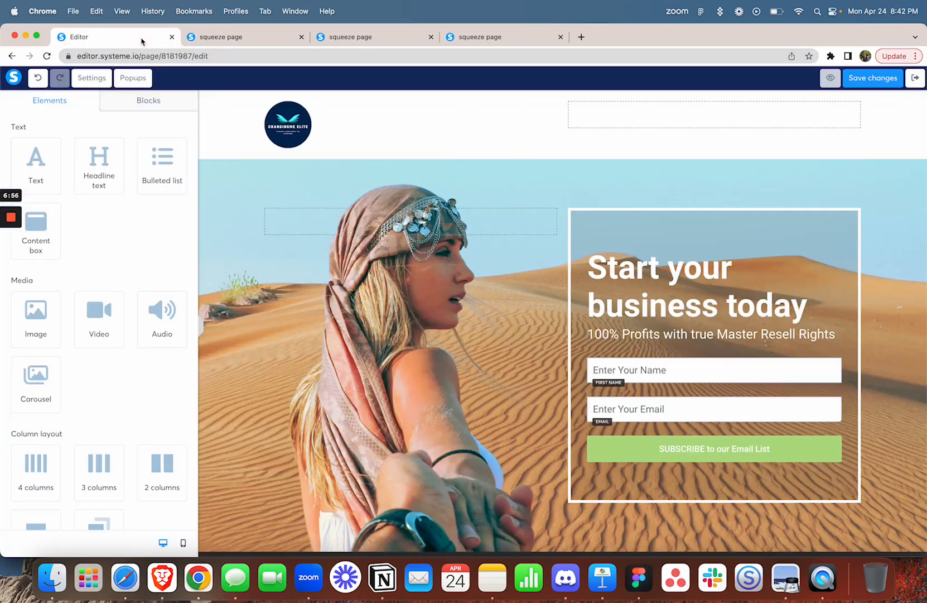
- Switch the editor to the mobile layout and examine how the logo, opt-in box and footer fit on the phone screen
{"action": "left_click", "coordinate": [184, 543]}
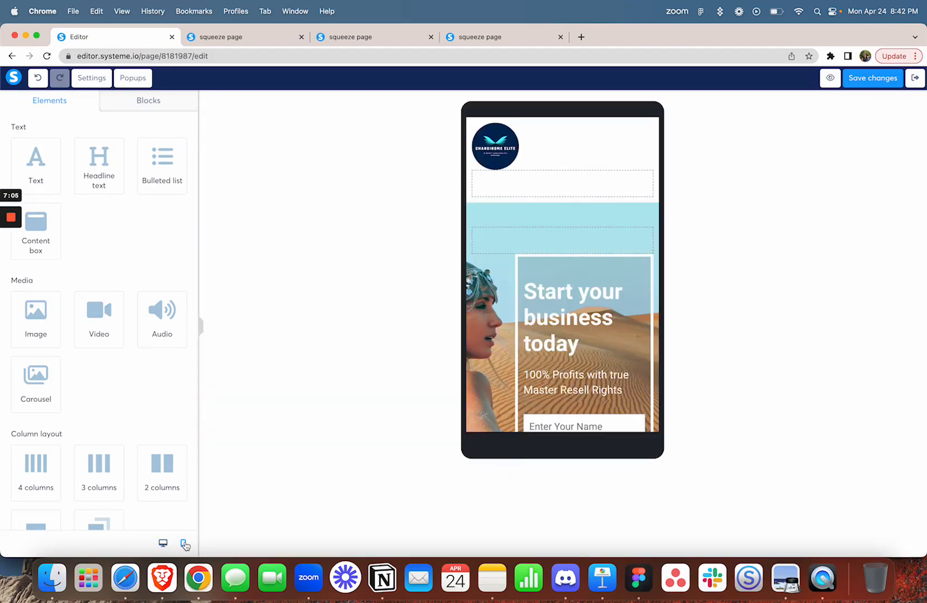
{"action": "scroll", "coordinate": [519, 421], "scroll_direction": "down", "scroll_amount": 5}
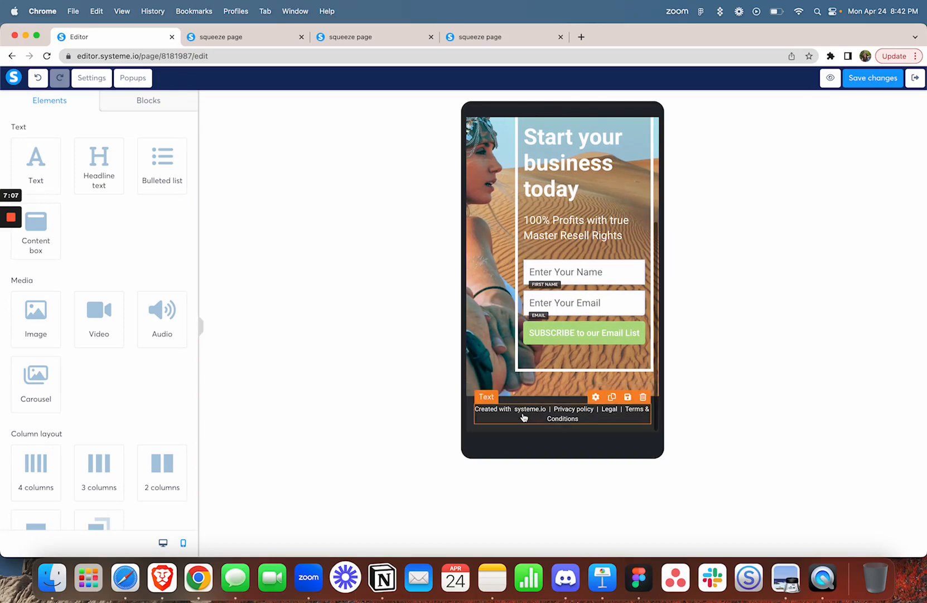
{"action": "scroll", "coordinate": [523, 418], "scroll_direction": "up", "scroll_amount": 10}
{"action": "scroll", "coordinate": [524, 418], "scroll_direction": "down", "scroll_amount": 3}
{"action": "scroll", "coordinate": [524, 416], "scroll_direction": "down", "scroll_amount": 2}
{"action": "scroll", "coordinate": [521, 414], "scroll_direction": "up", "scroll_amount": 5}
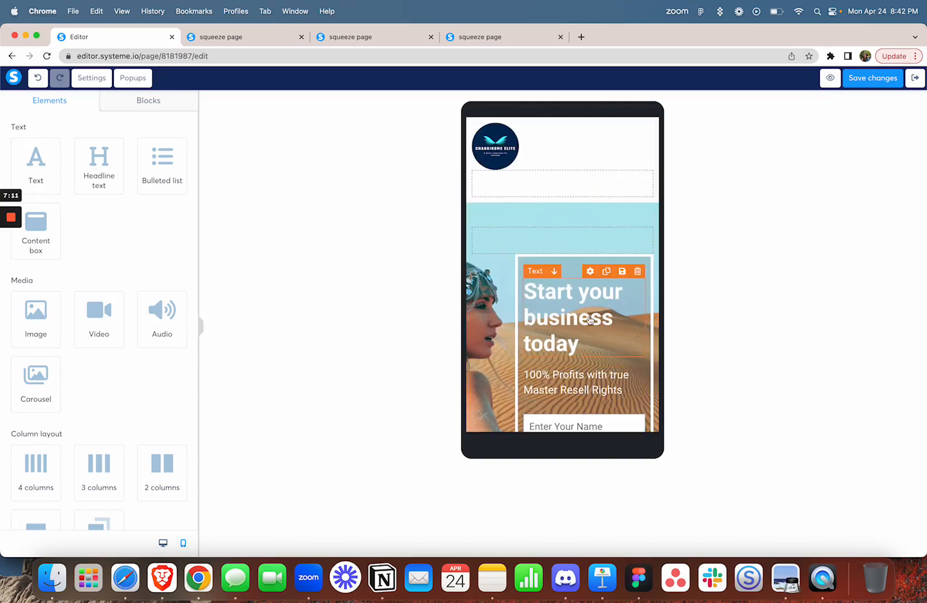
{"action": "scroll", "coordinate": [591, 301], "scroll_direction": "down", "scroll_amount": 3}
{"action": "scroll", "coordinate": [591, 312], "scroll_direction": "up", "scroll_amount": 5}
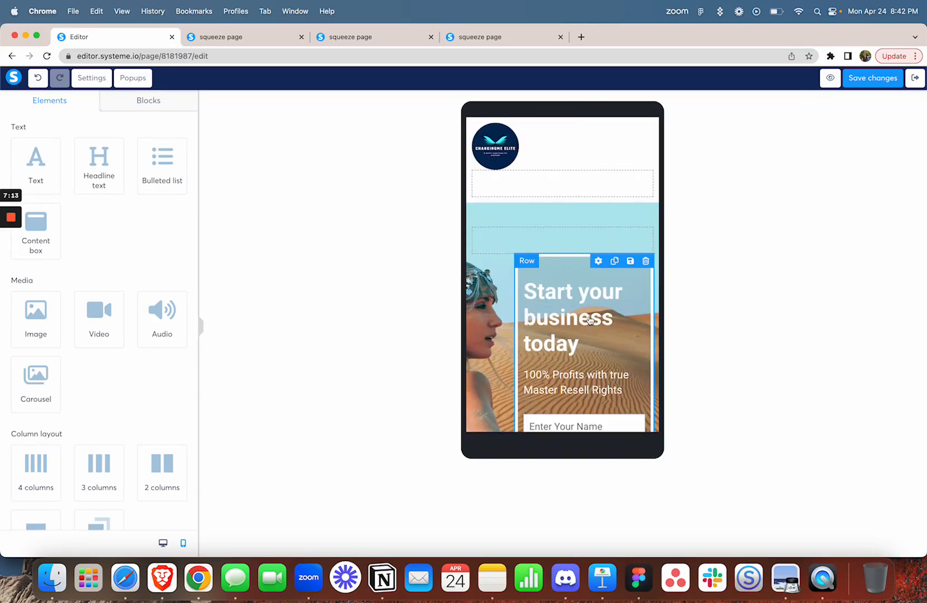
{"action": "scroll", "coordinate": [590, 320], "scroll_direction": "down", "scroll_amount": 3}
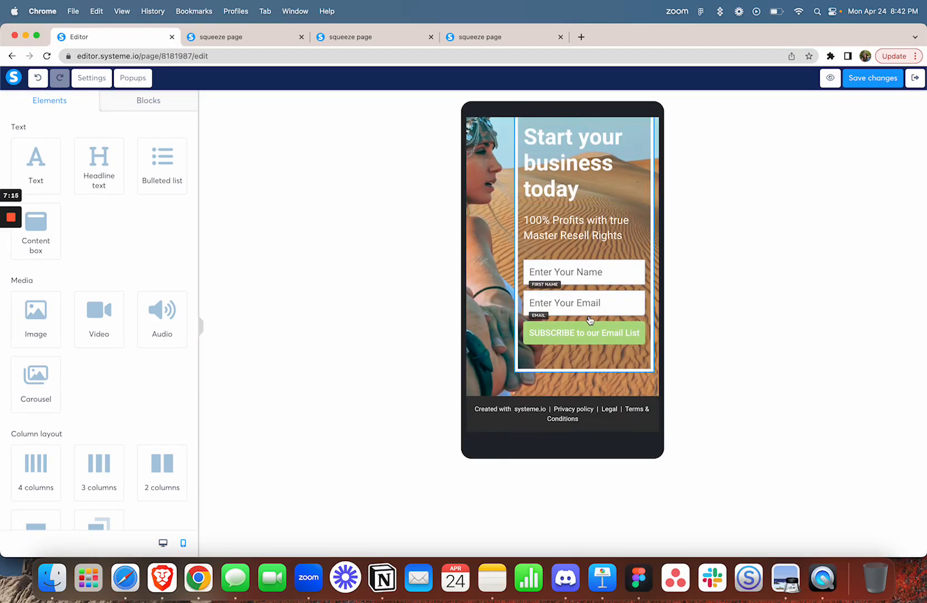
{"action": "scroll", "coordinate": [591, 319], "scroll_direction": "up", "scroll_amount": 4}
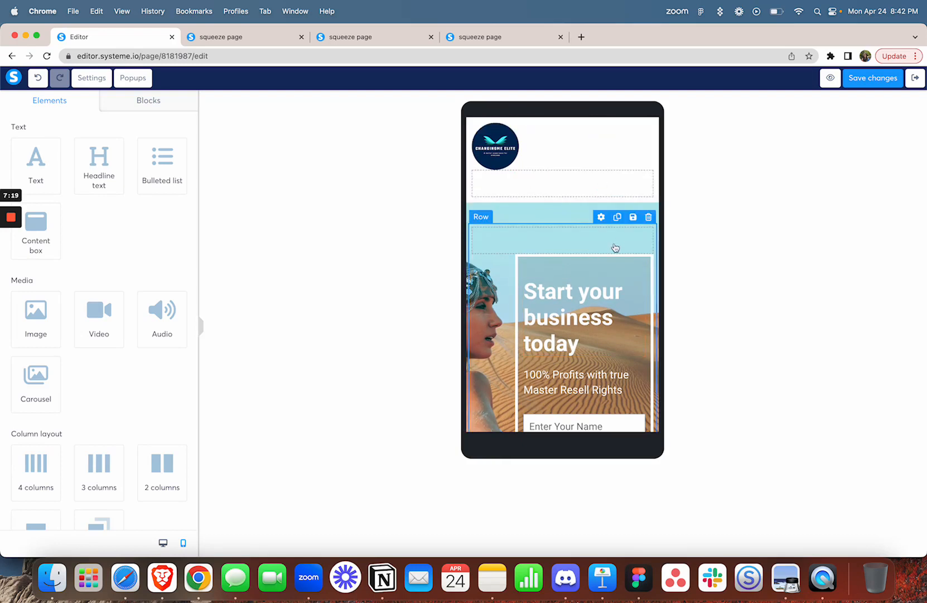
{"action": "scroll", "coordinate": [617, 245], "scroll_direction": "down", "scroll_amount": 3}
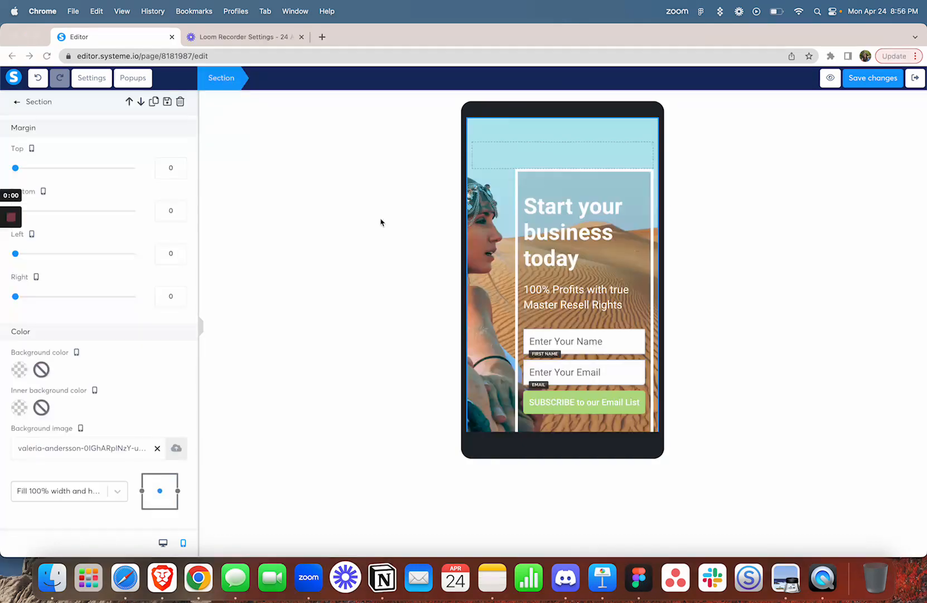
- Return the editor to the desktop layout and open the settings of the section behind the opt-in box
{"action": "left_click", "coordinate": [163, 543]}
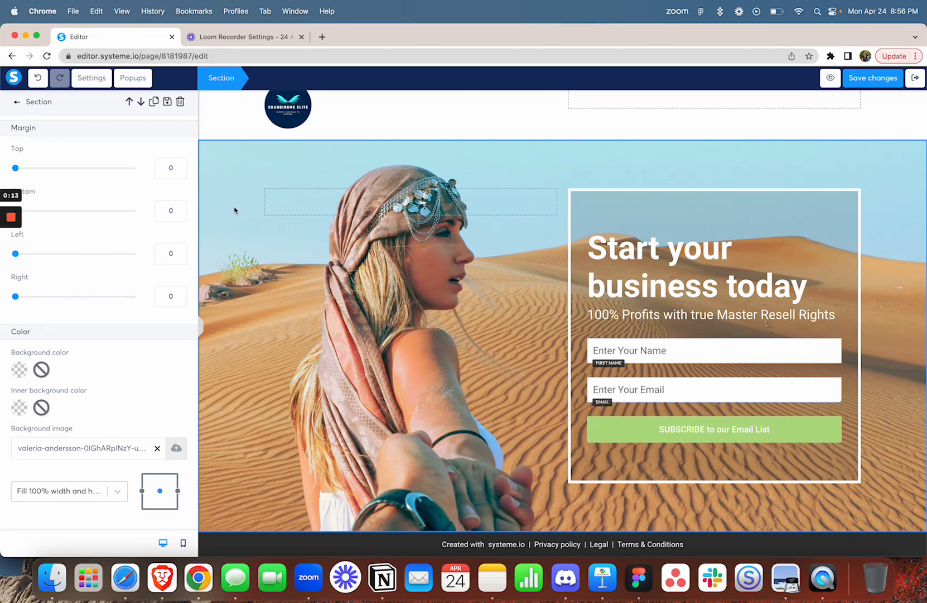
{"action": "left_click", "coordinate": [245, 179]}
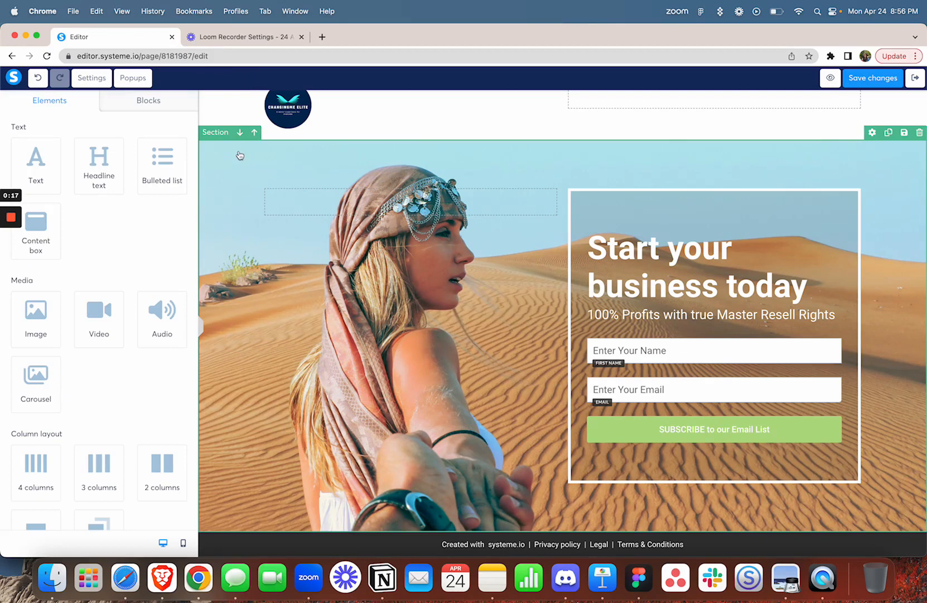
{"action": "left_click", "coordinate": [251, 168]}
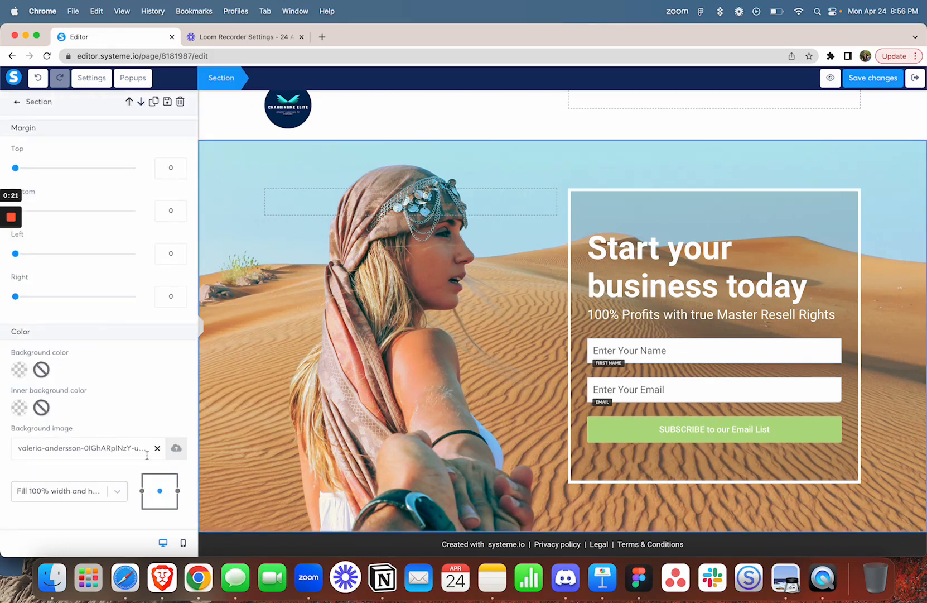
{"action": "left_click_drag", "start_coordinate": [89, 434], "coordinate": [27, 428]}
{"action": "left_click", "coordinate": [158, 416]}
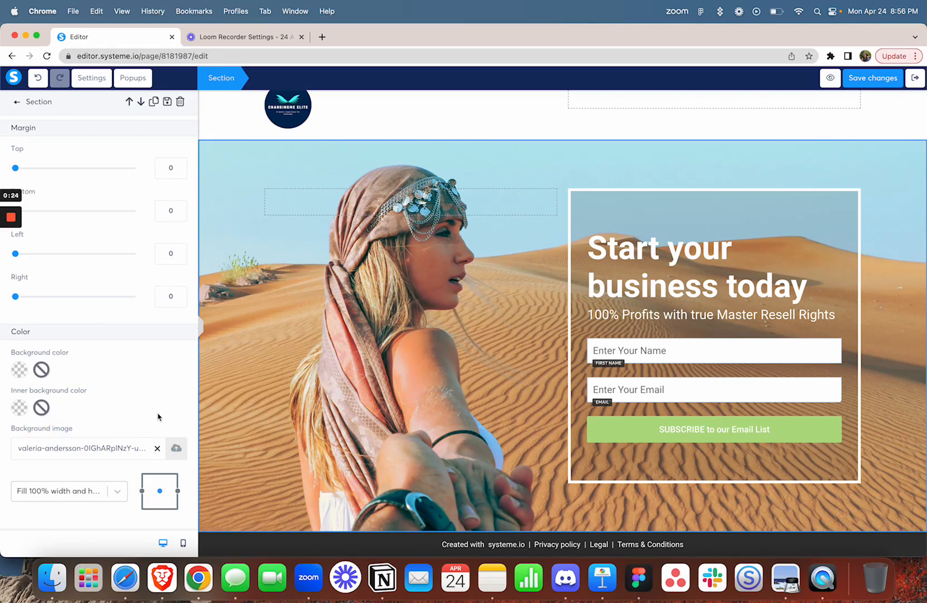
- Replace the opt-in section's background image with the desert road JPG from the previously uploaded images
{"action": "left_click", "coordinate": [176, 449]}
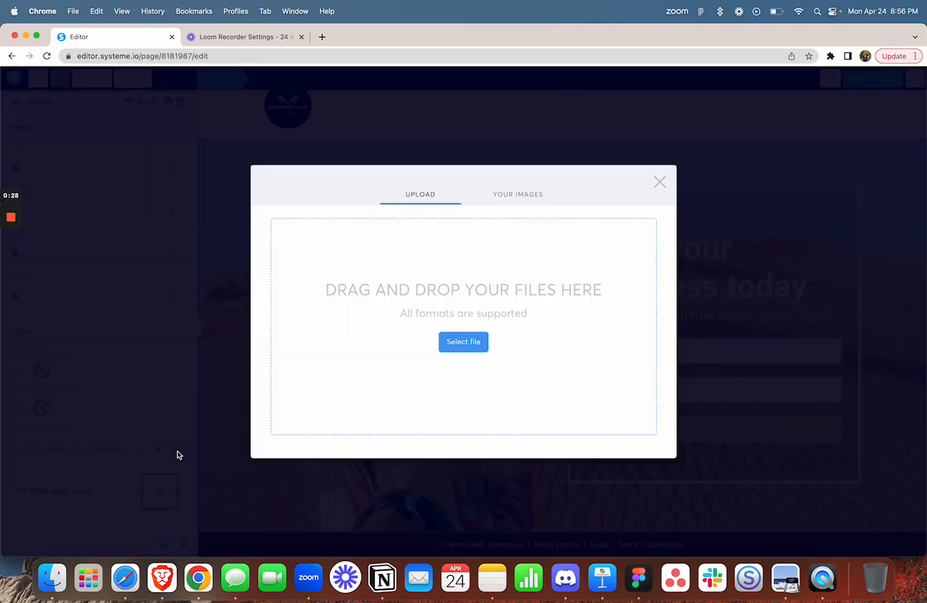
{"action": "left_click", "coordinate": [511, 199]}
{"action": "scroll", "coordinate": [432, 352], "scroll_direction": "down", "scroll_amount": 5}
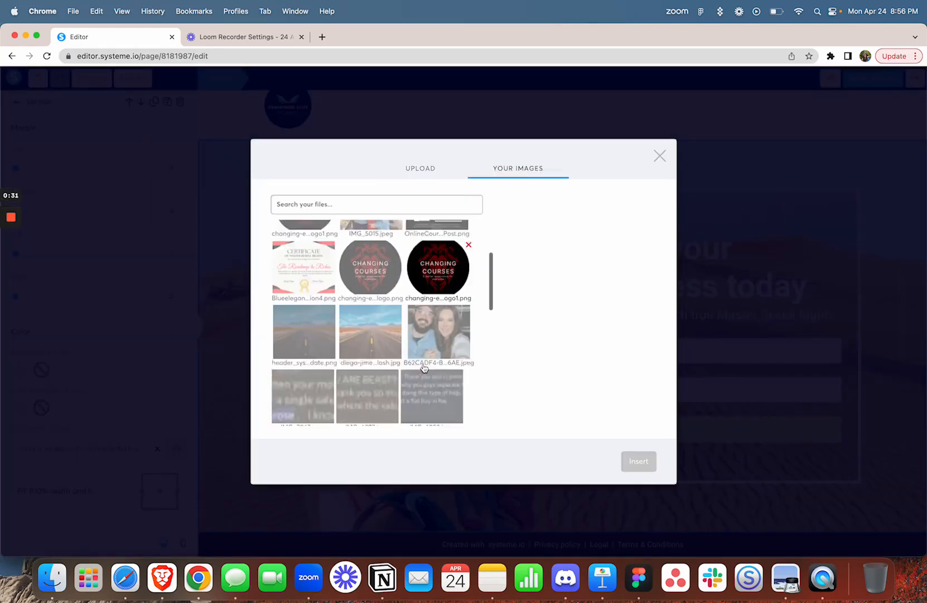
{"action": "left_click", "coordinate": [378, 310]}
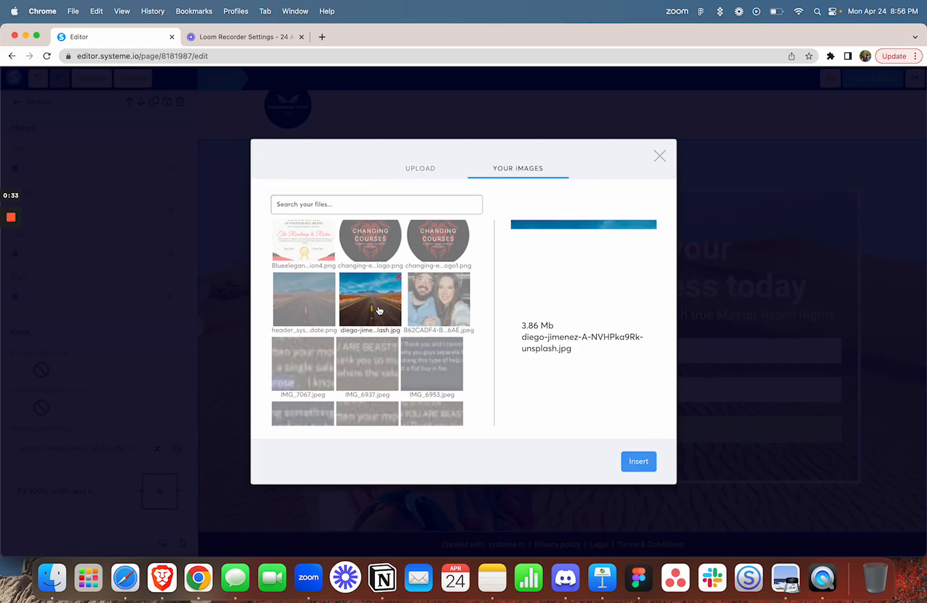
{"action": "left_click", "coordinate": [633, 467]}
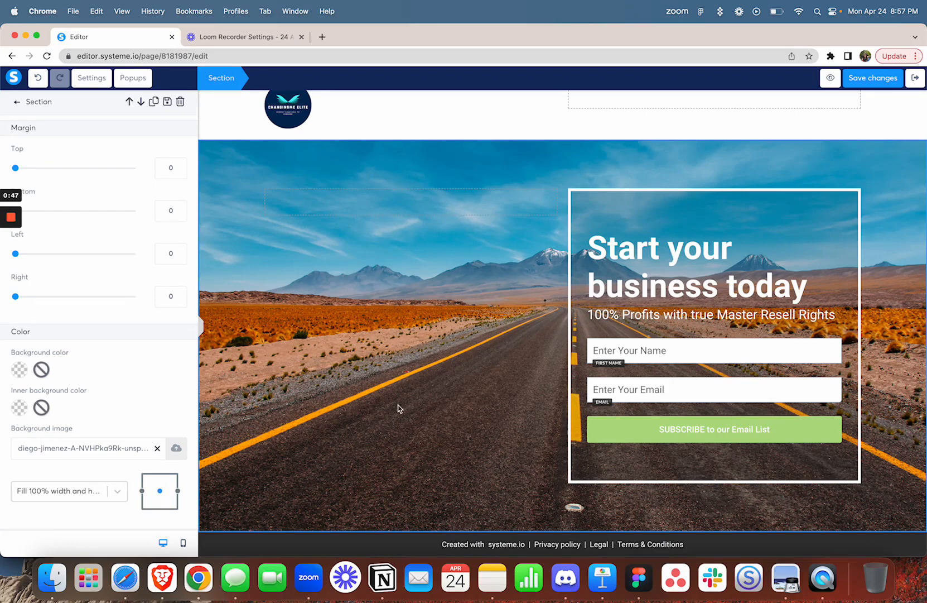
- Save the squeeze page with its new road background
{"action": "scroll", "coordinate": [398, 364], "scroll_direction": "down", "scroll_amount": 1}
{"action": "scroll", "coordinate": [398, 364], "scroll_direction": "up", "scroll_amount": 1}
{"action": "left_click", "coordinate": [888, 80]}
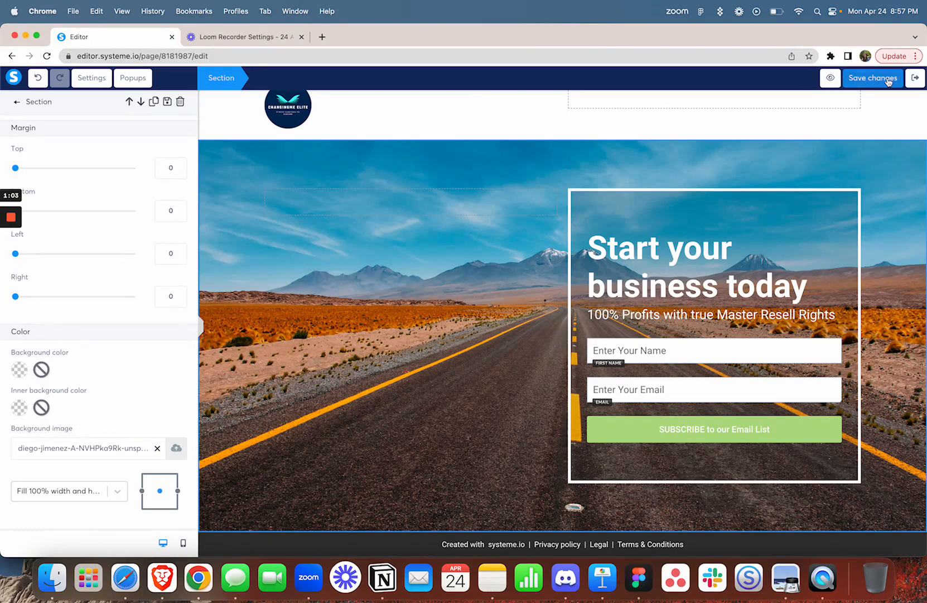